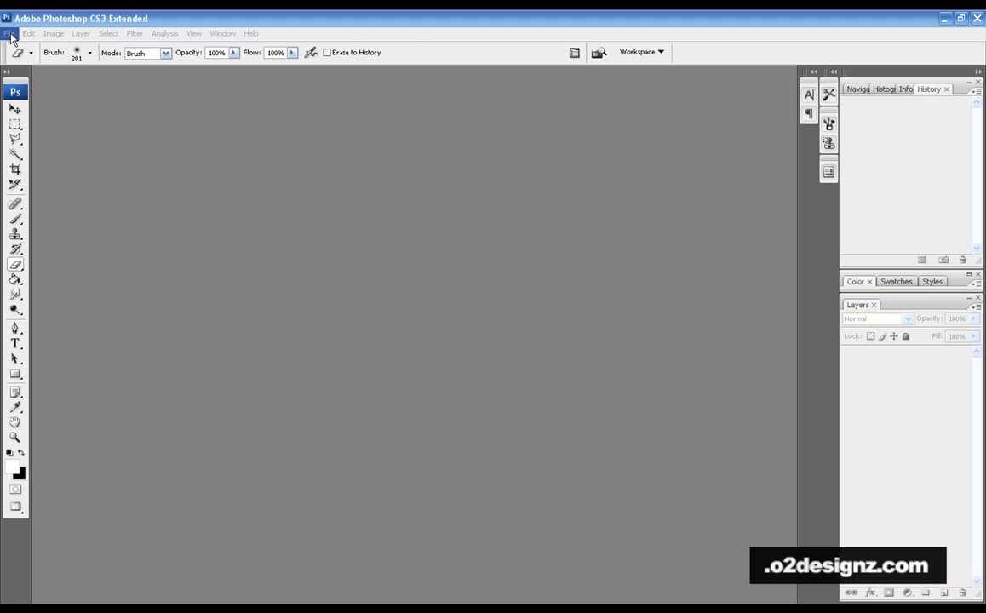
Start opening an image file and browse to the My Pictures folder inside My Documents
click(9, 34)
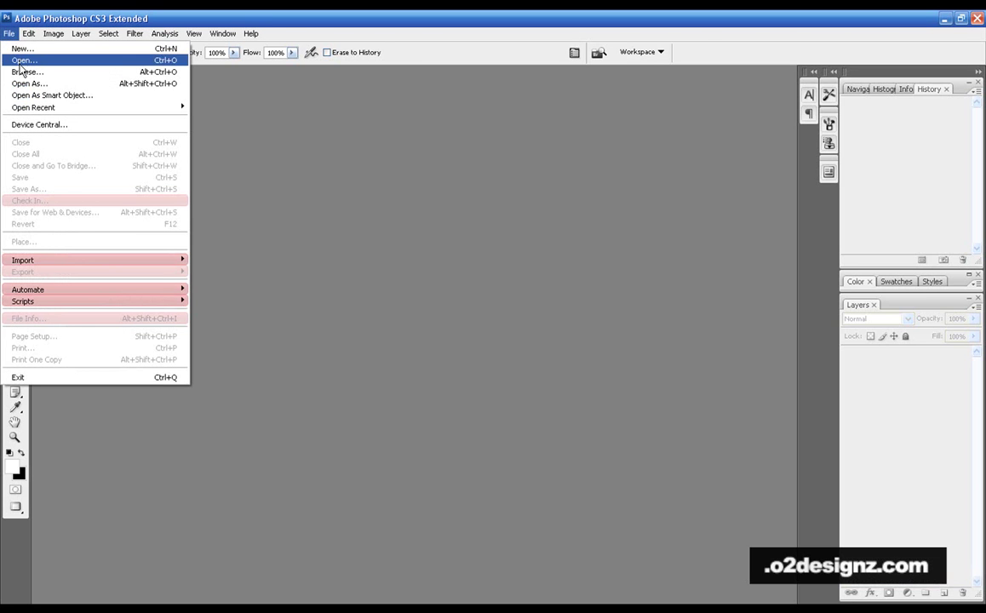
click(24, 61)
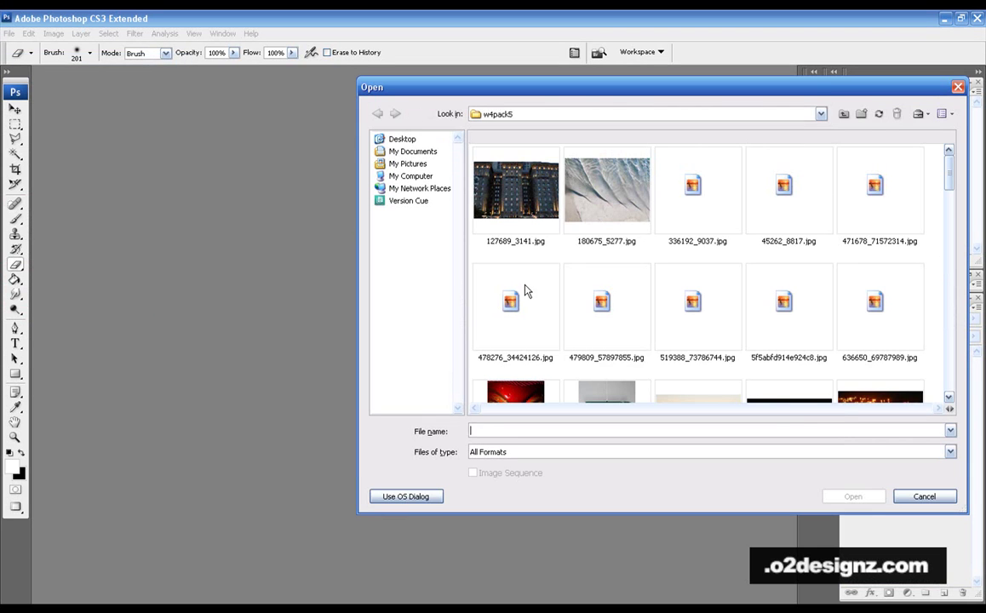
click(845, 114)
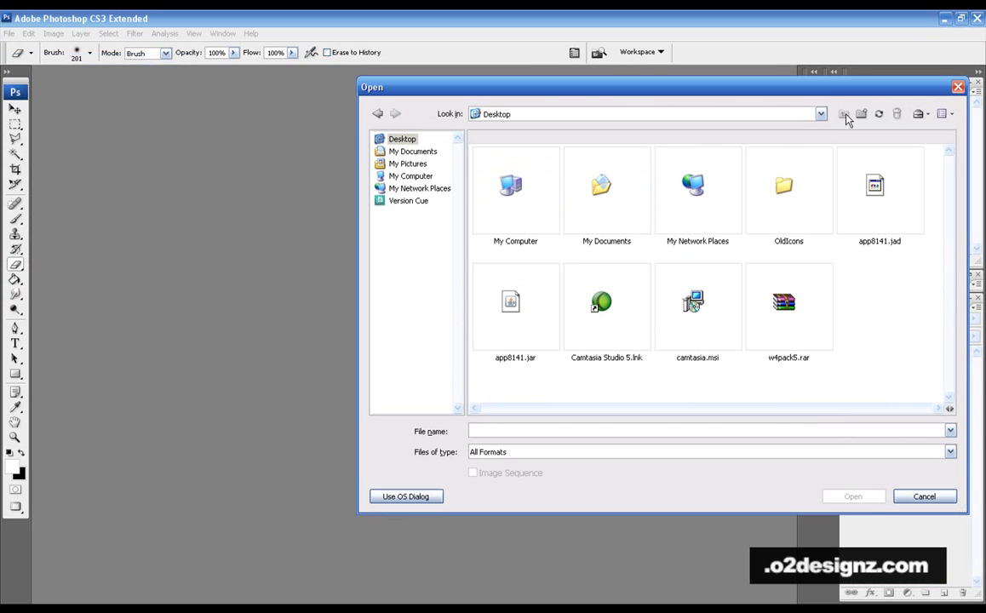
double_click(631, 198)
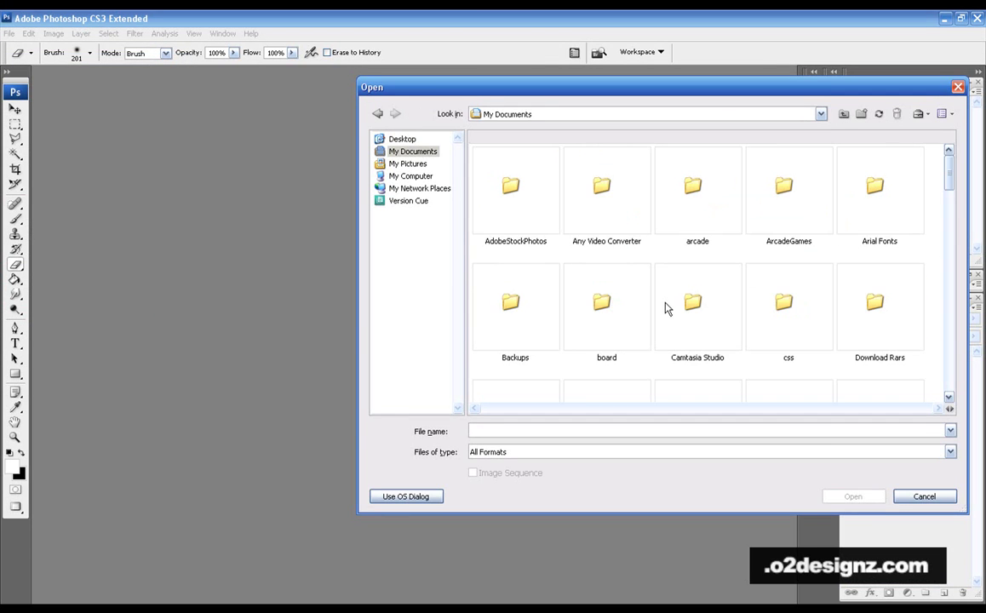
scroll(710, 247, down, 3)
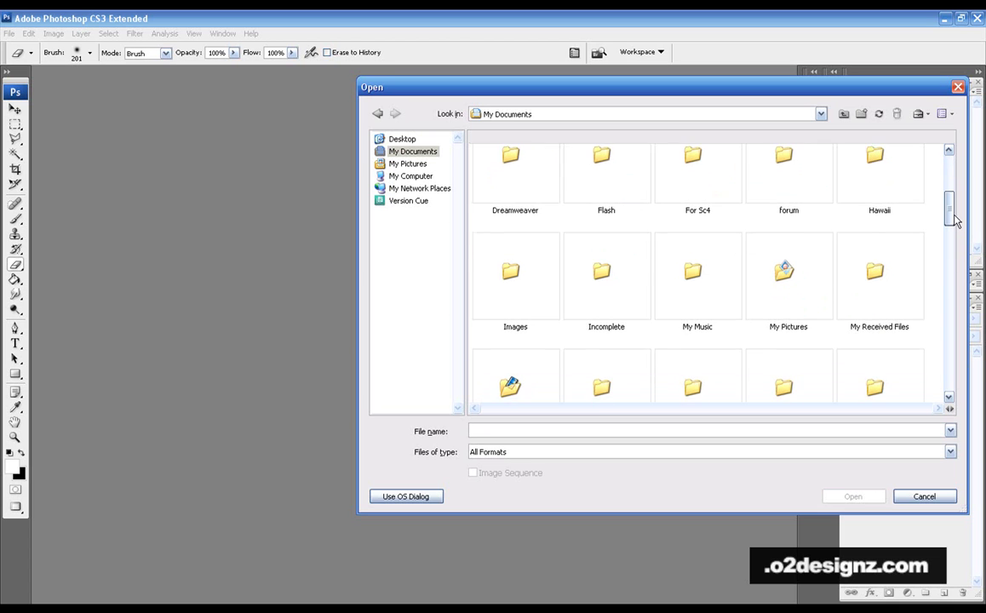
double_click(784, 273)
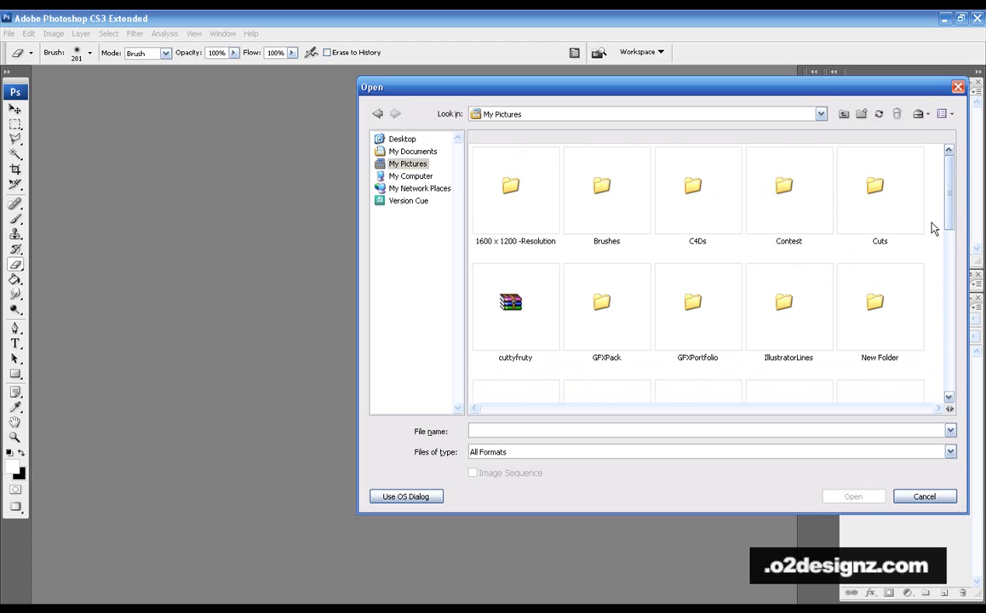
Browse within My Pictures through its picture subfolders to the NBA folder
drag(951, 188, 952, 204)
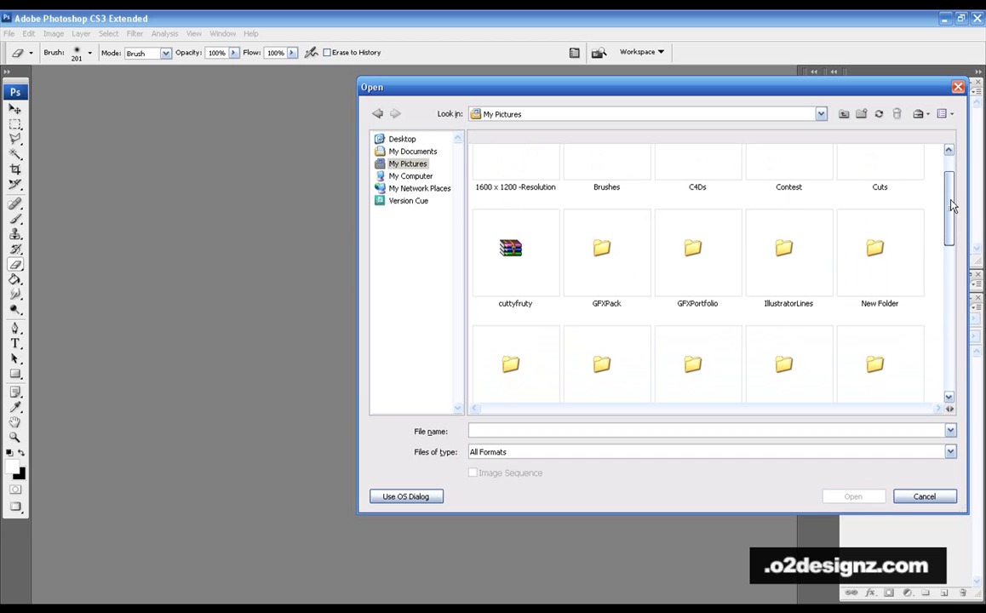
scroll(807, 234, down, 3)
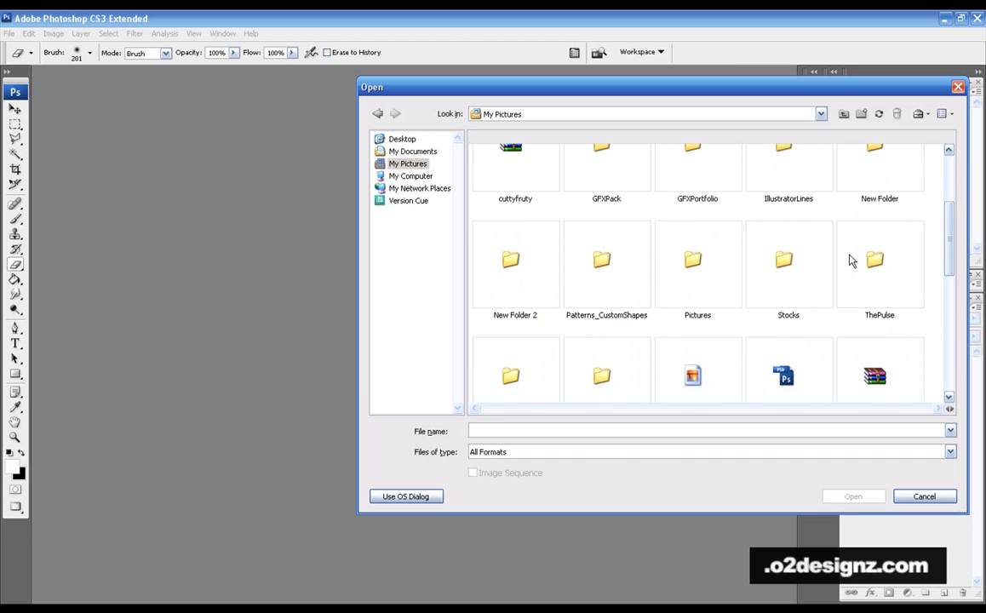
double_click(721, 273)
scroll(945, 255, down, 1)
scroll(645, 222, up, 1)
click(507, 194)
double_click(506, 194)
double_click(503, 189)
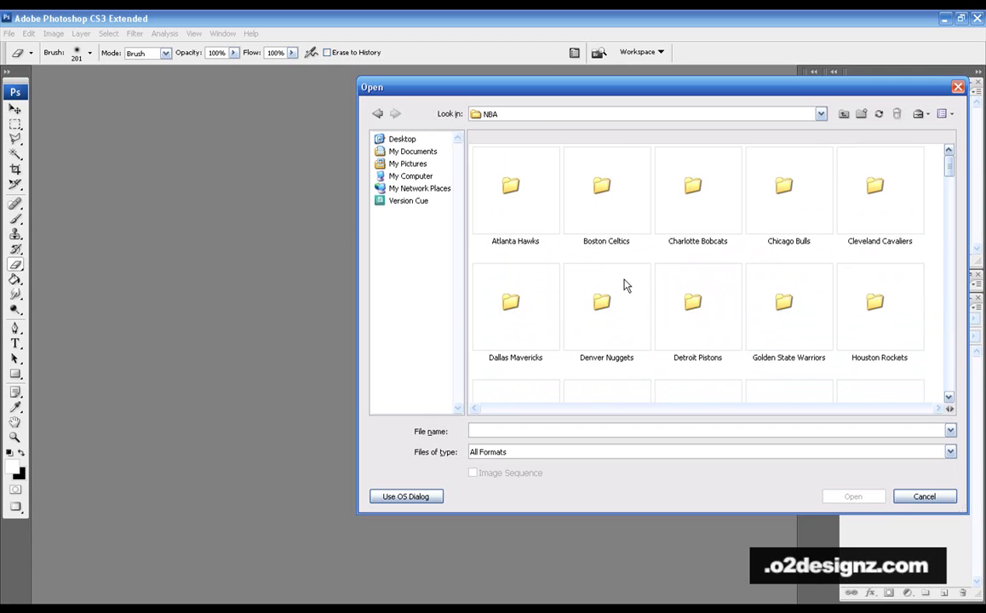
Open Kobe_Fisher.jpg from the Los Angeles Lakers folder
scroll(770, 259, down, 2)
click(710, 317)
double_click(710, 317)
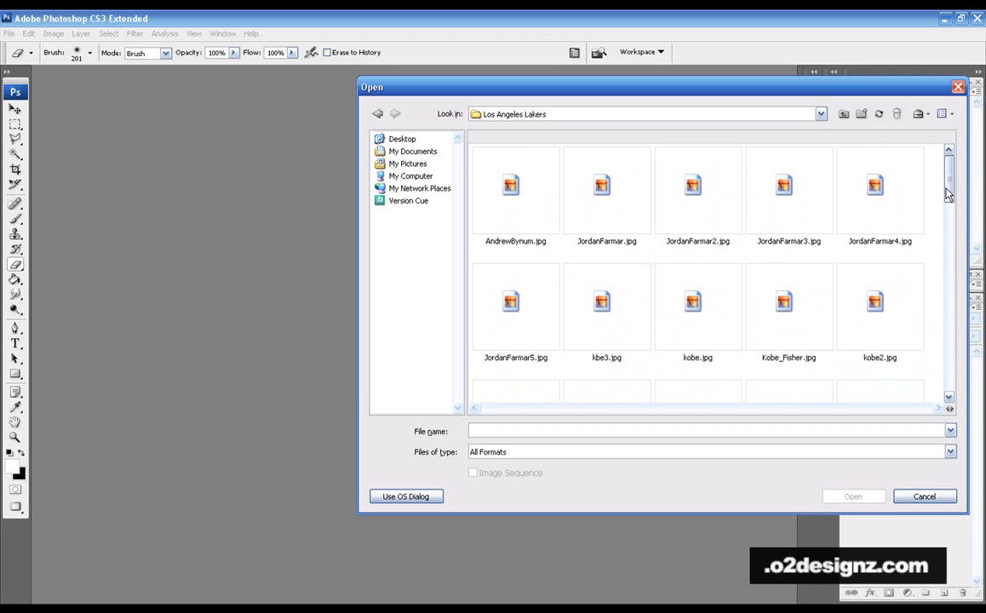
scroll(950, 195, down, 2)
click(793, 241)
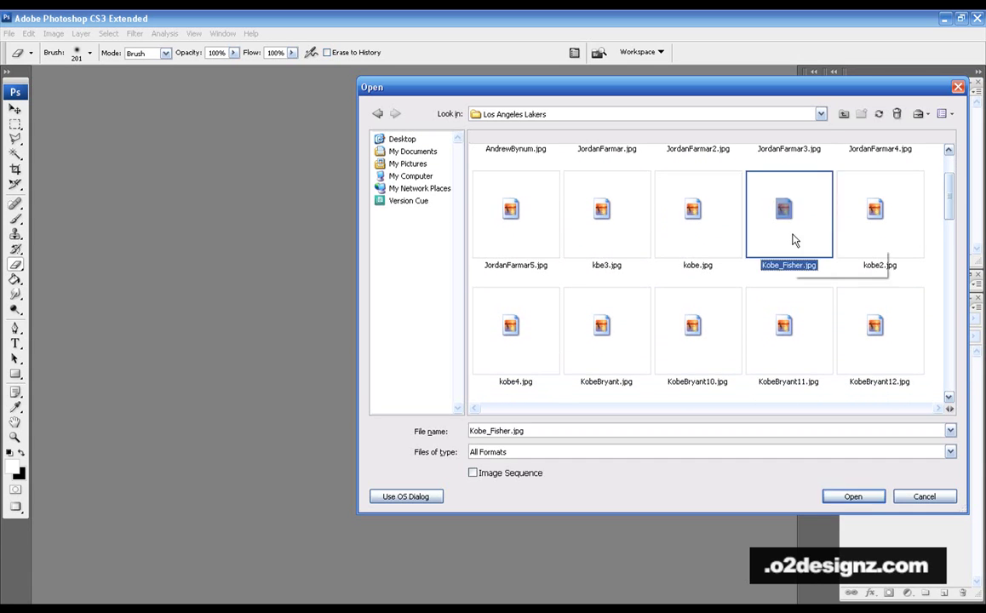
double_click(793, 241)
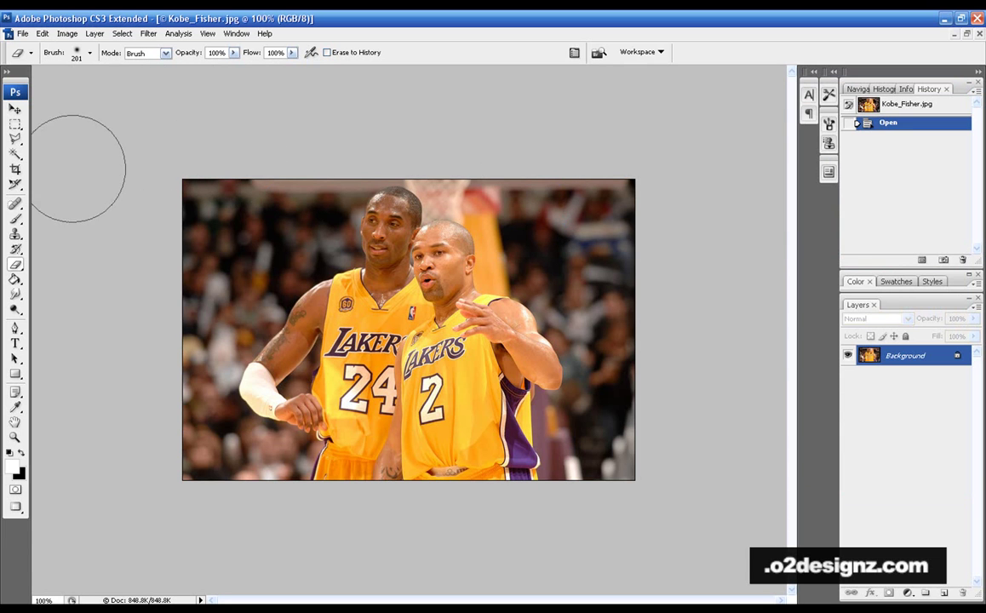
Try the Eraser once on the locked background near the photo's upper-left corner and revert that stroke
click(215, 204)
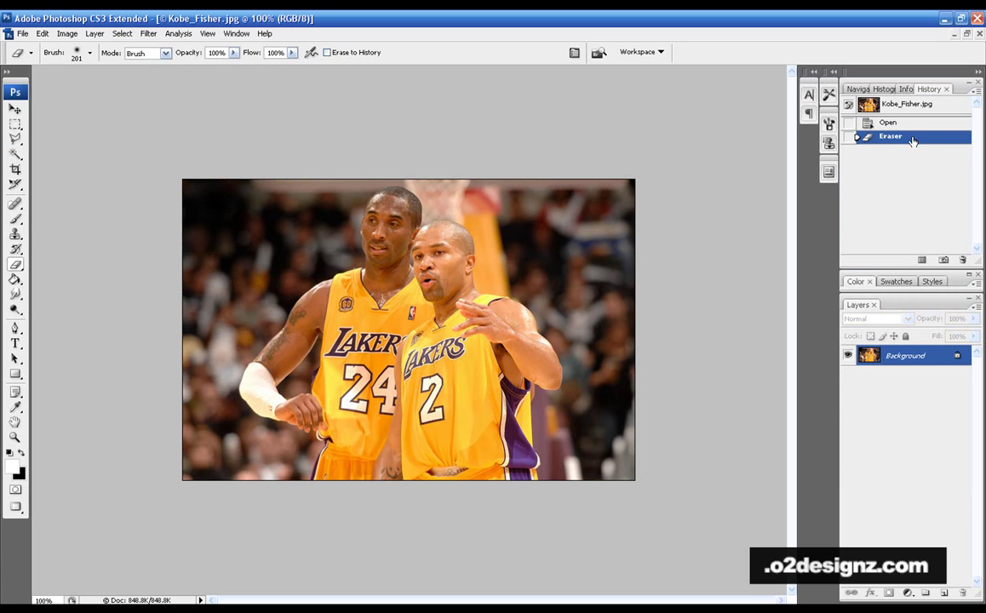
click(904, 125)
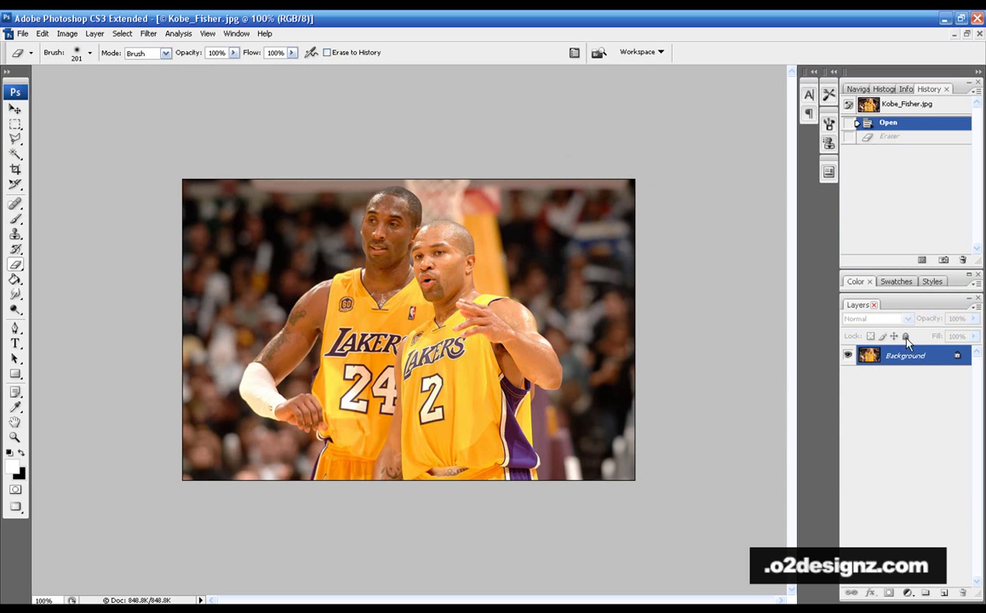
Convert the locked Background into a regular layer named Layer 0 with Normal mode and 100% opacity
right_click(907, 361)
click(892, 372)
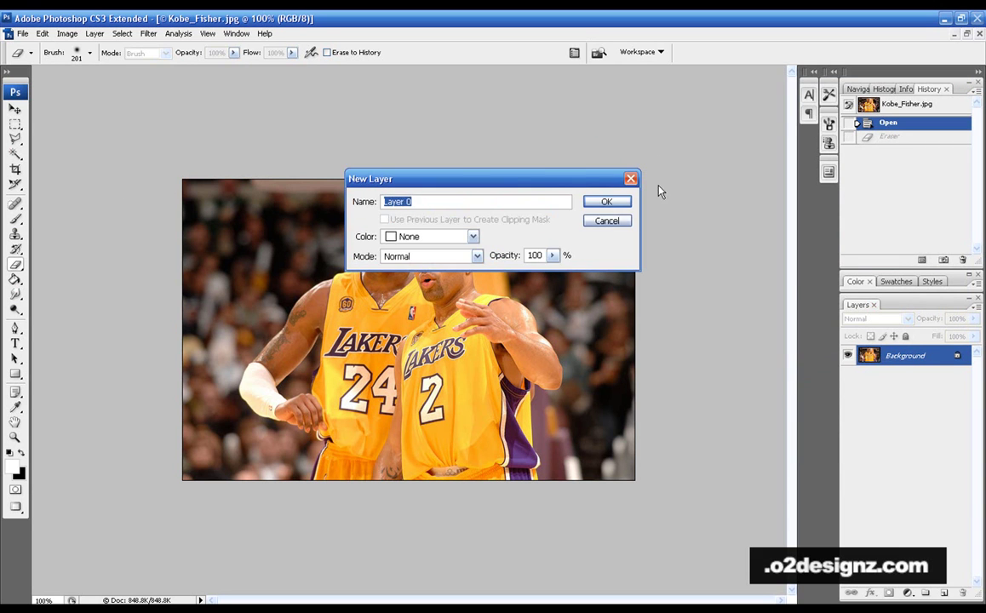
click(593, 205)
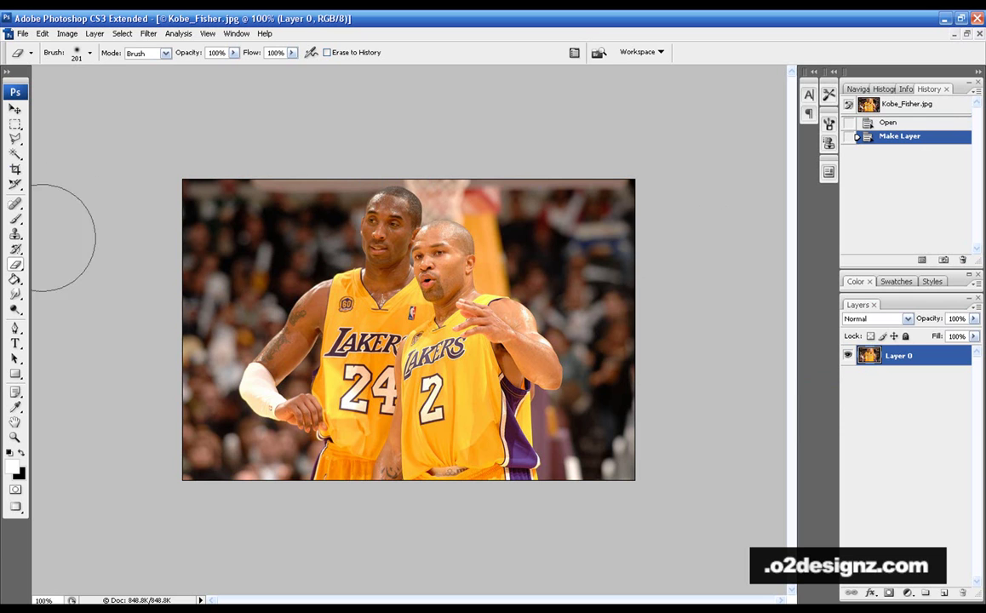
Try clearing a rough Polygonal Lasso selection over the photo's upper-left corner, and revert the image to its opened state
click(15, 139)
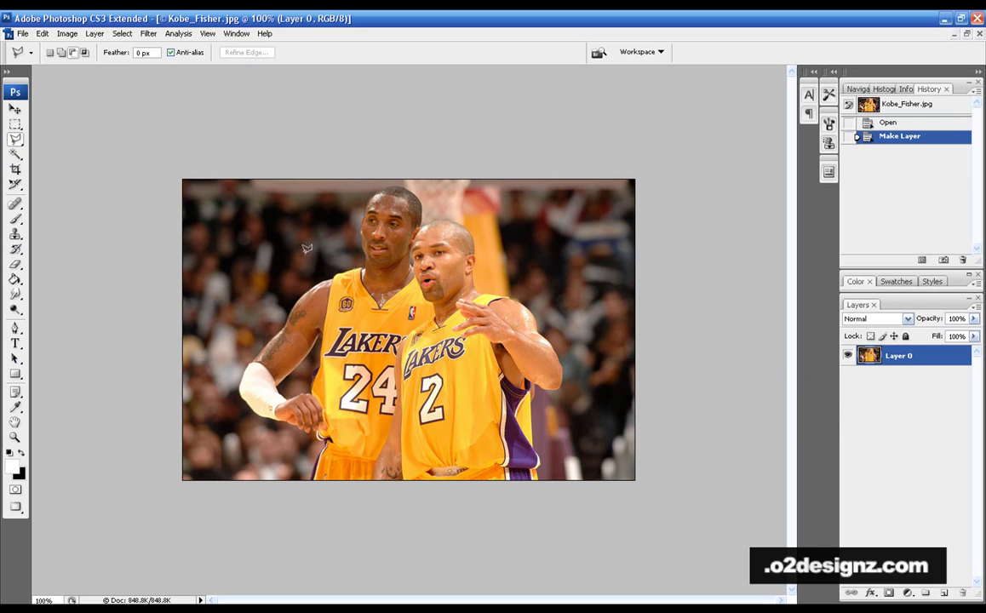
click(220, 301)
click(317, 208)
click(245, 146)
click(155, 128)
click(119, 274)
click(92, 334)
click(167, 344)
click(207, 269)
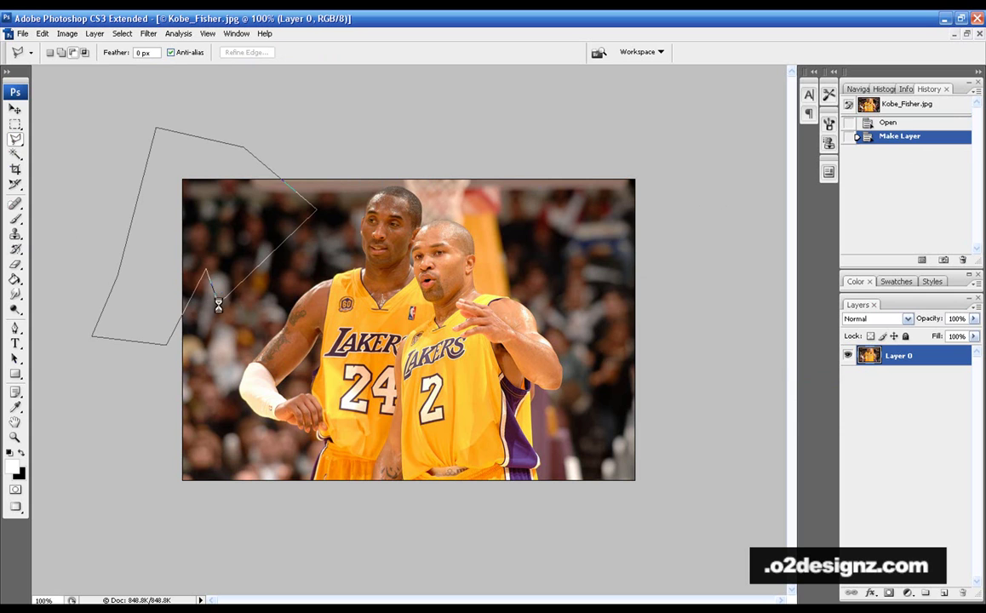
click(220, 300)
key(Delete)
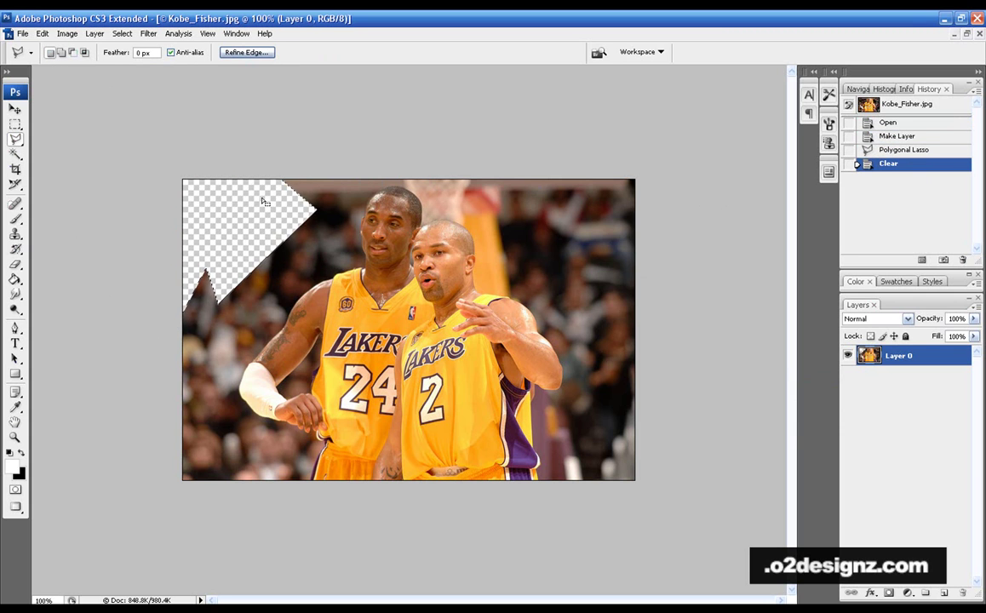
key(ctrl+d)
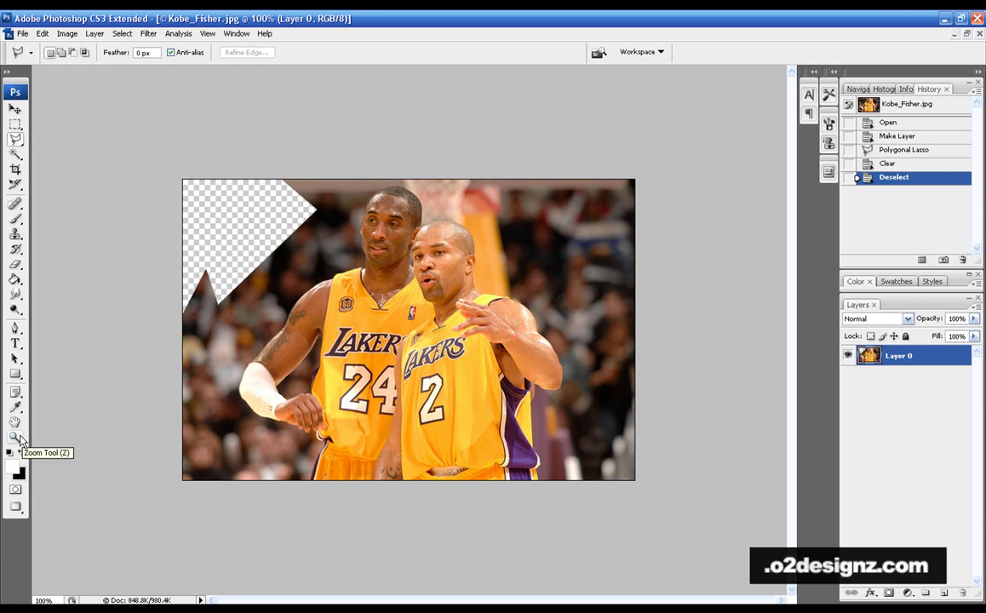
click(889, 124)
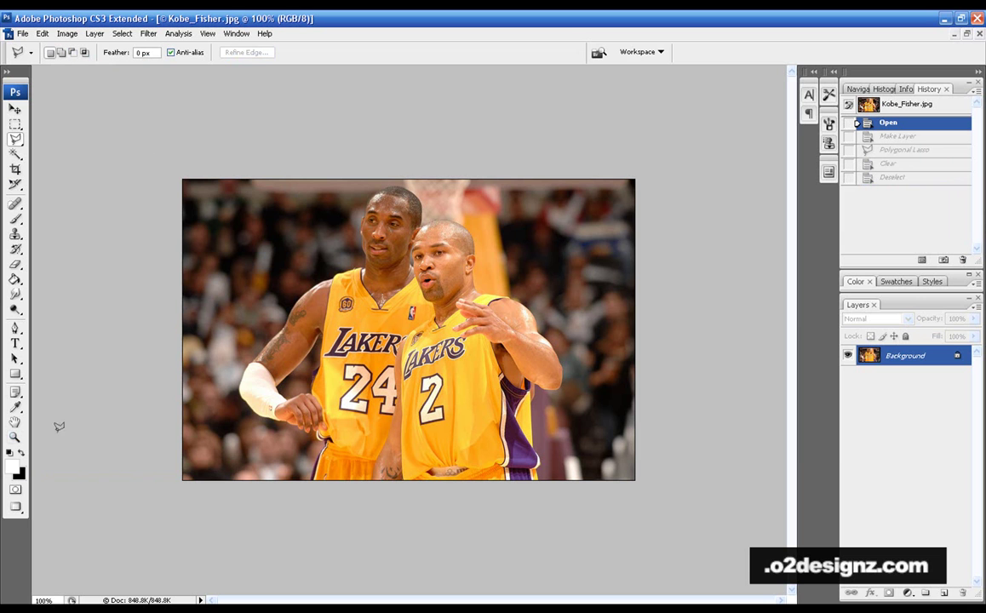
Unlock the restored Background by making it a regular layer named Layer 0
right_click(901, 357)
click(886, 366)
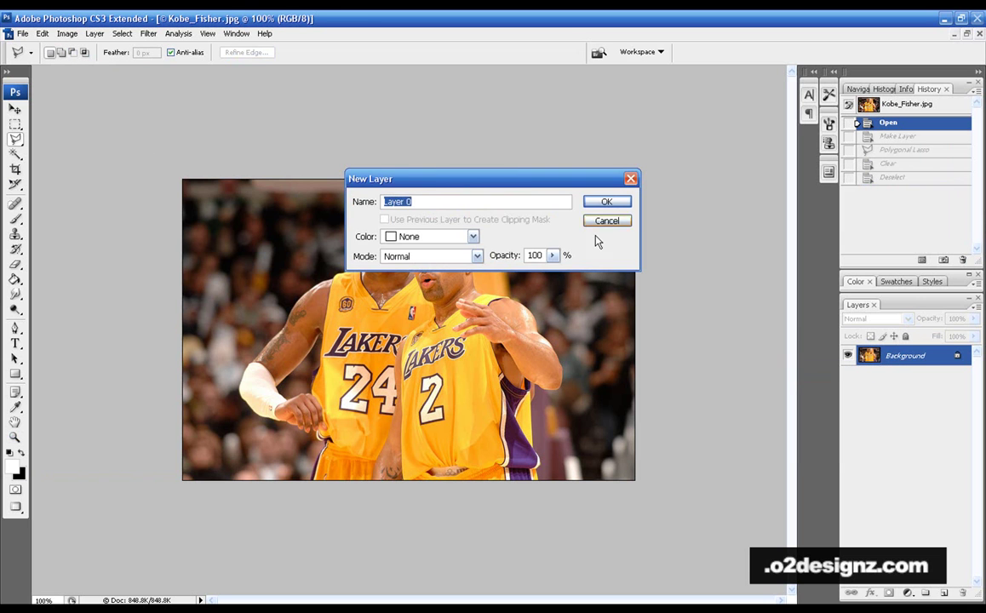
click(609, 199)
Delete the background below player 24's hand and forearm with a Polygonal Lasso selection tracing his shorts, fingers and sleeve, and deselect
click(14, 437)
drag(186, 184, 520, 460)
click(383, 418)
click(383, 418)
drag(144, 162, 520, 439)
click(433, 438)
drag(399, 457, 379, 478)
drag(87, 209, 682, 469)
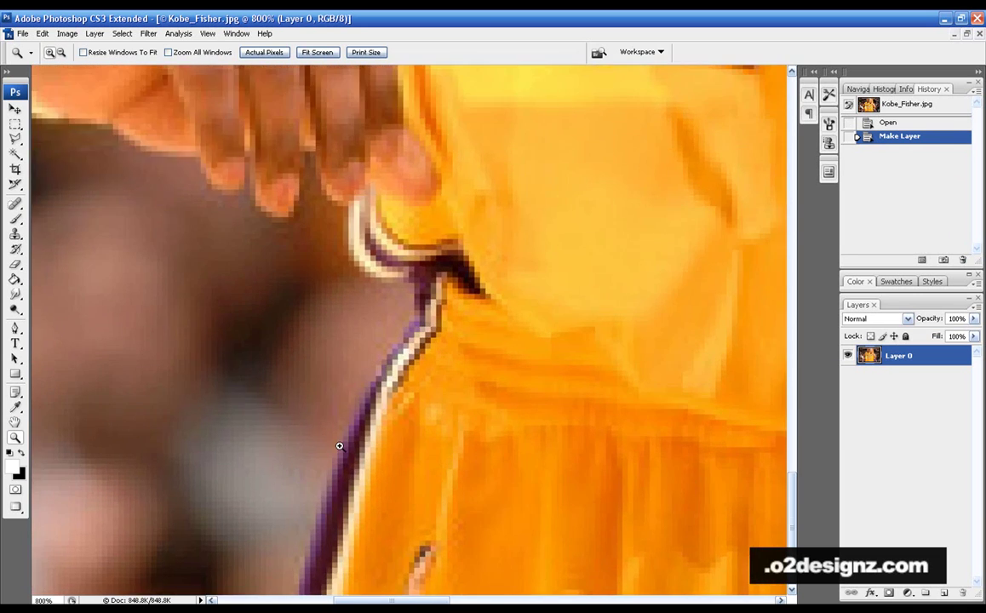
click(16, 138)
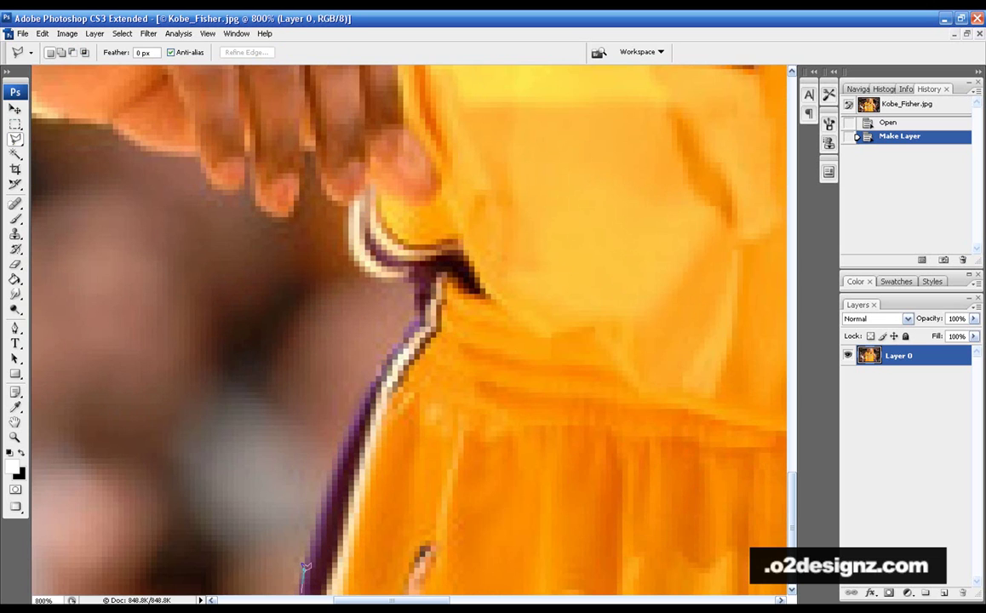
click(336, 462)
click(377, 271)
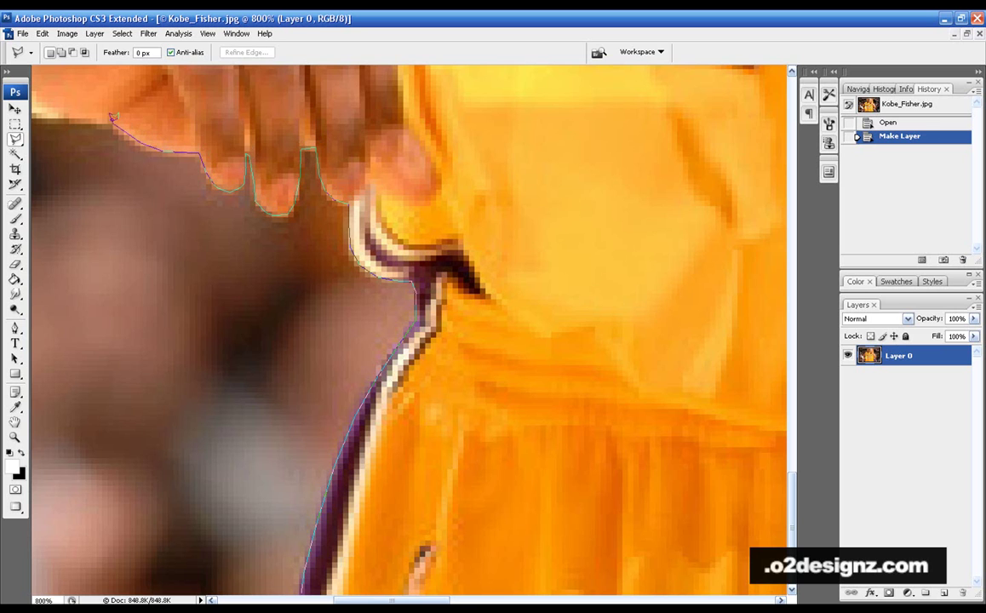
drag(88, 120, 335, 111)
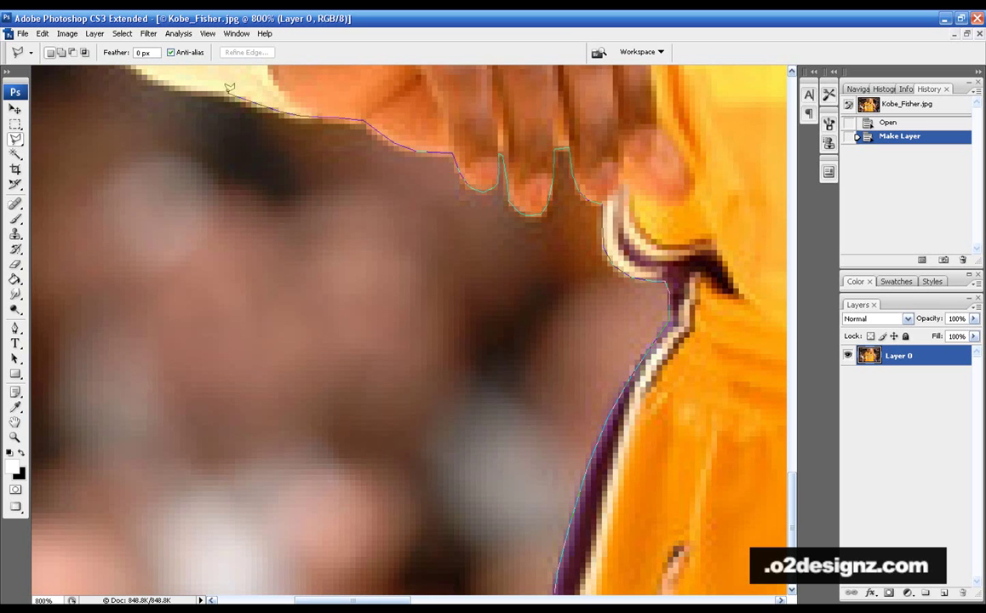
scroll(192, 84, up, 1)
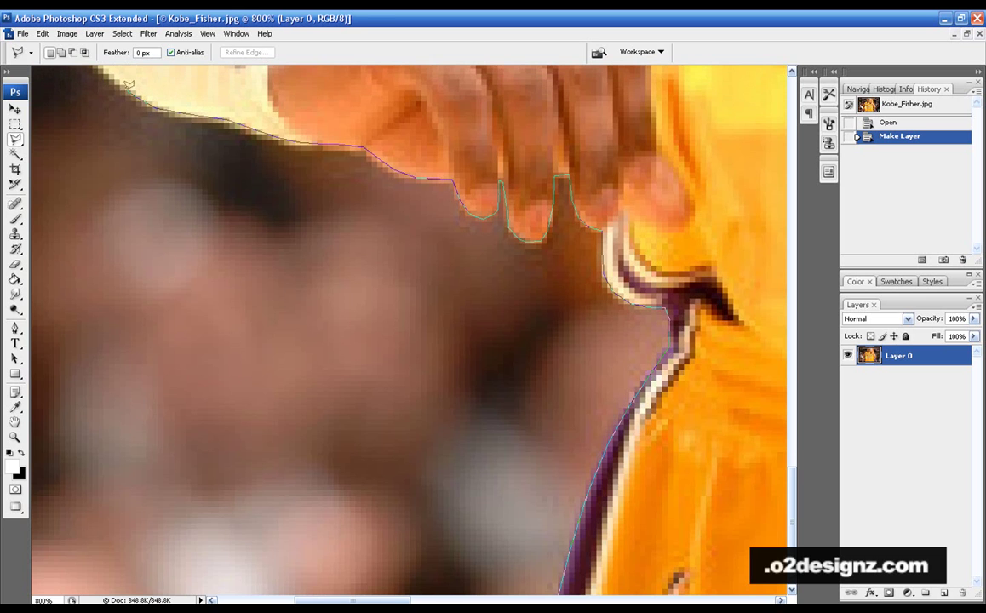
scroll(115, 79, up, 3)
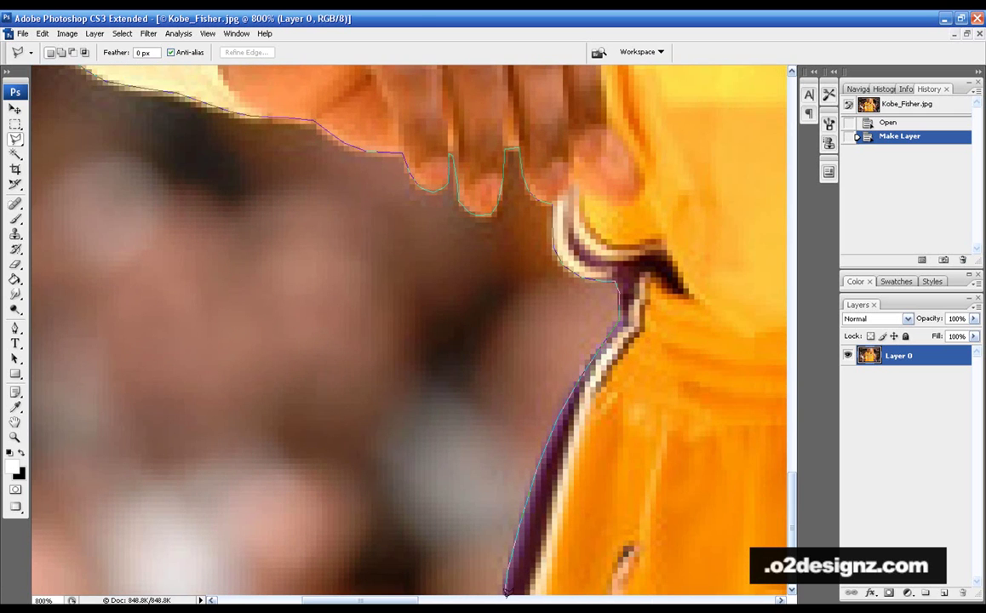
double_click(506, 588)
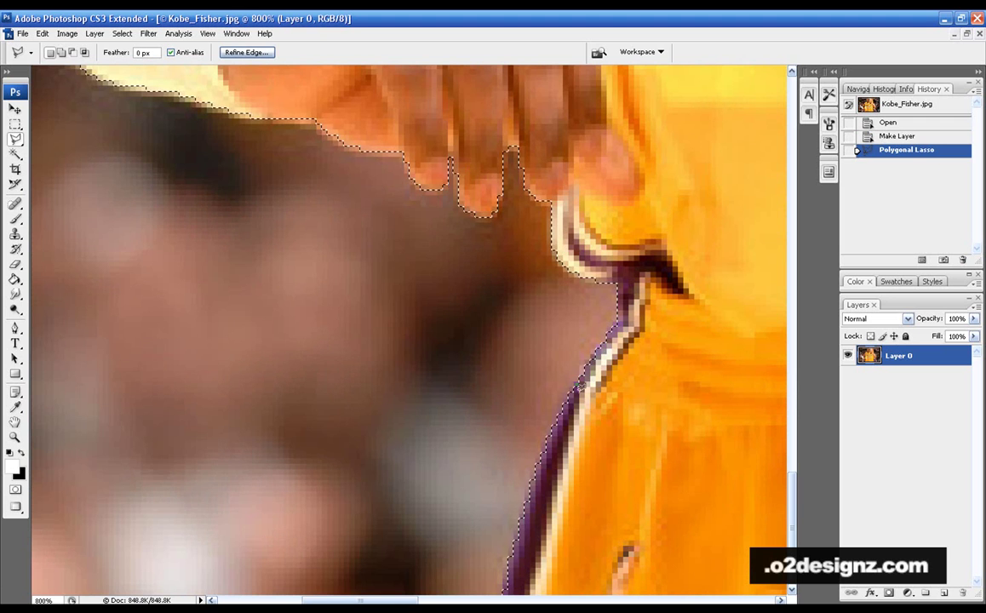
key(Delete)
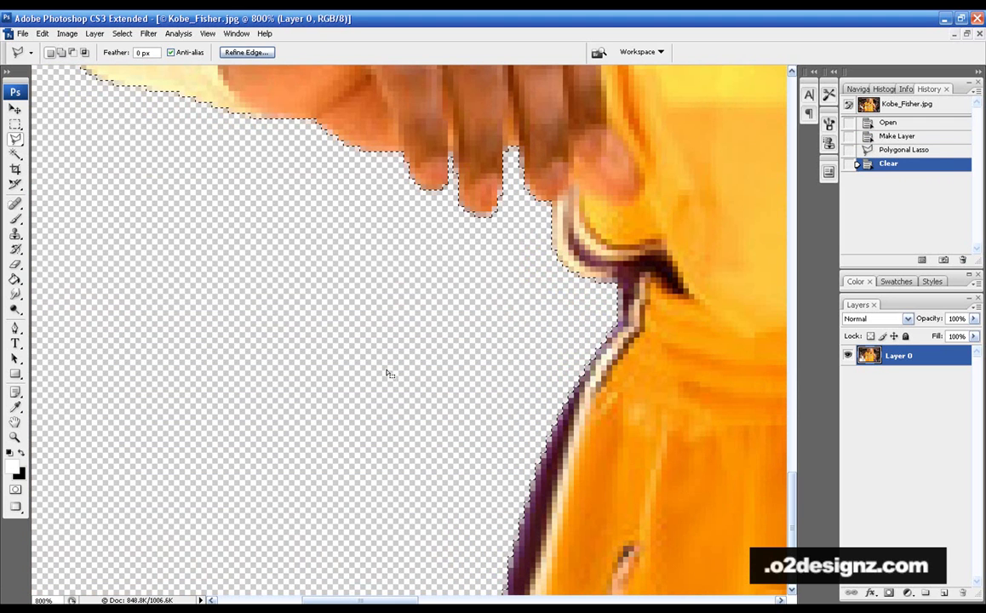
key(ctrl+d)
Examine the cleared lower-left area against the whole photo at 100% and the two players at 200%
click(15, 437)
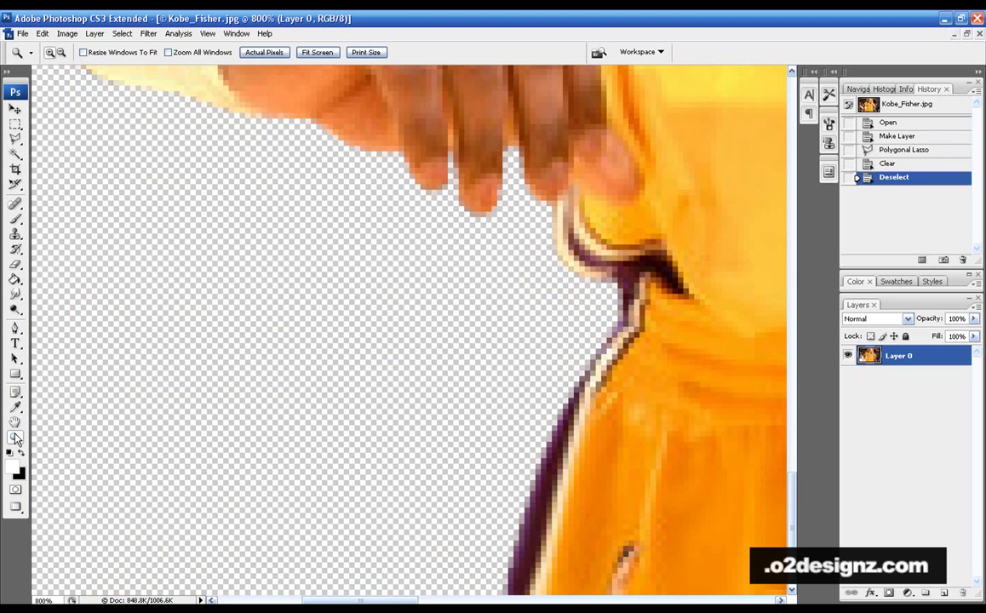
alt+click(174, 403)
alt+click(174, 403)
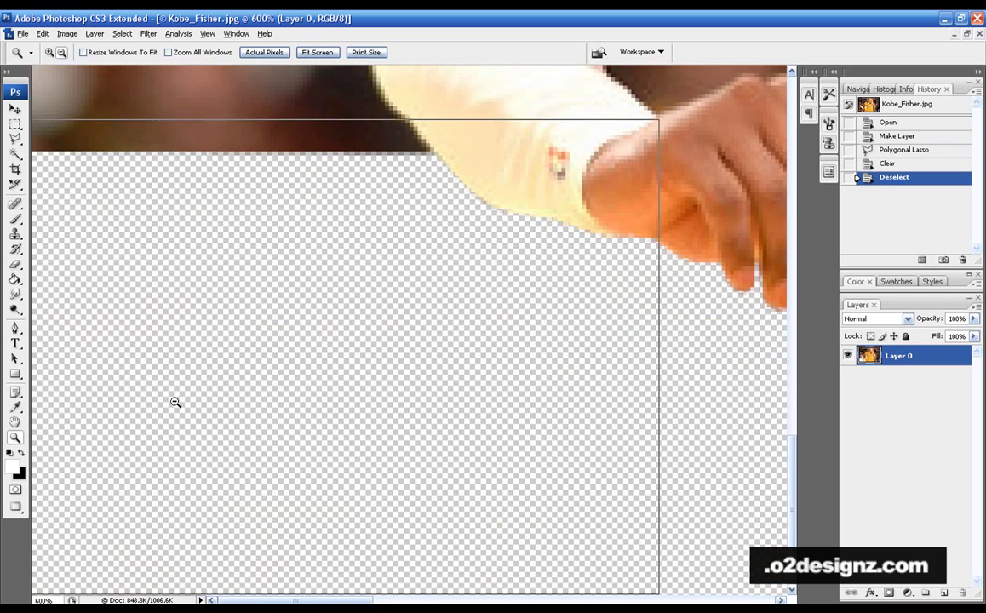
alt+click(175, 402)
alt+click(174, 402)
alt+click(175, 402)
alt+click(175, 402)
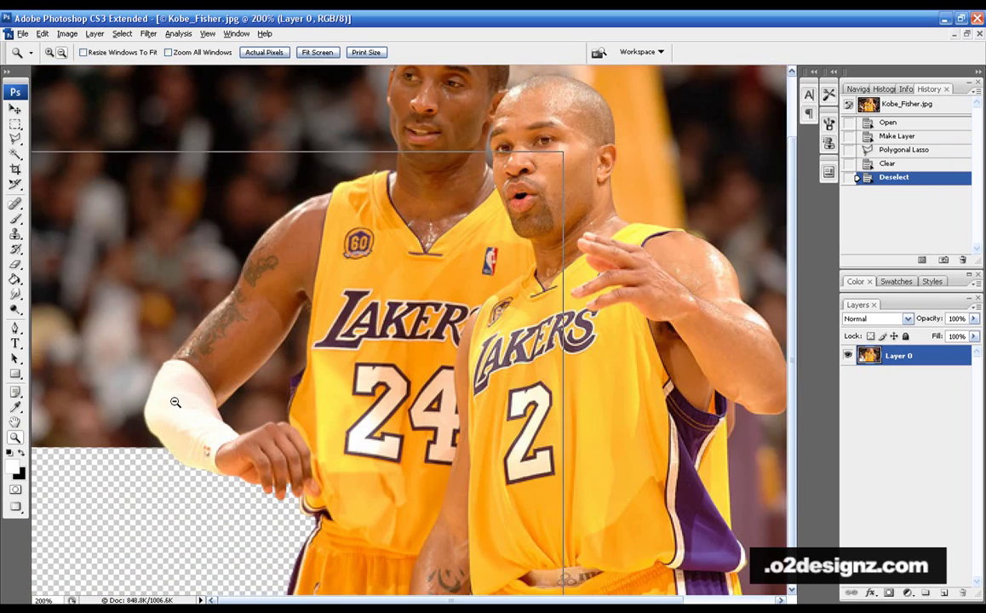
alt+click(175, 402)
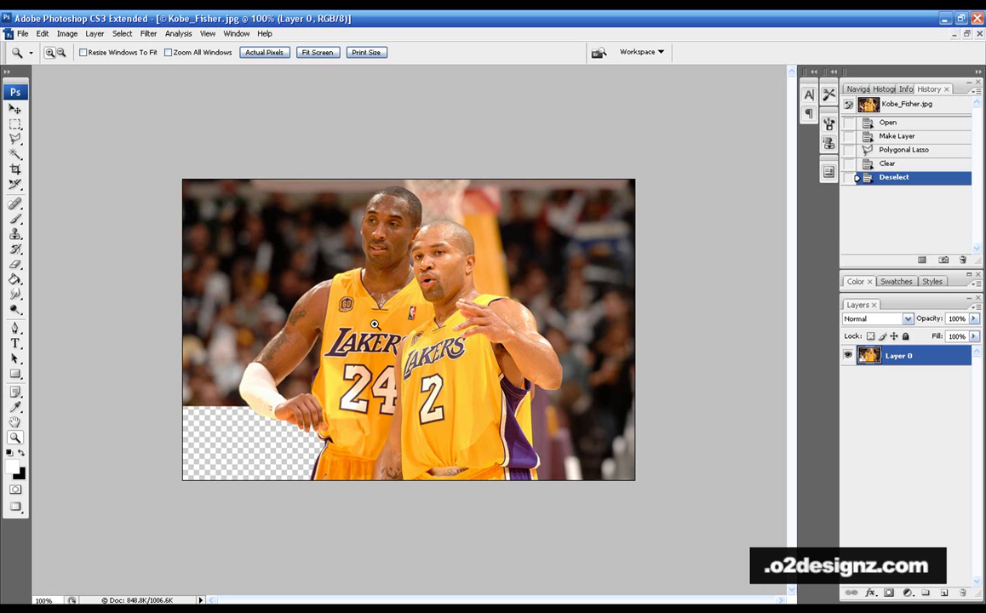
click(408, 251)
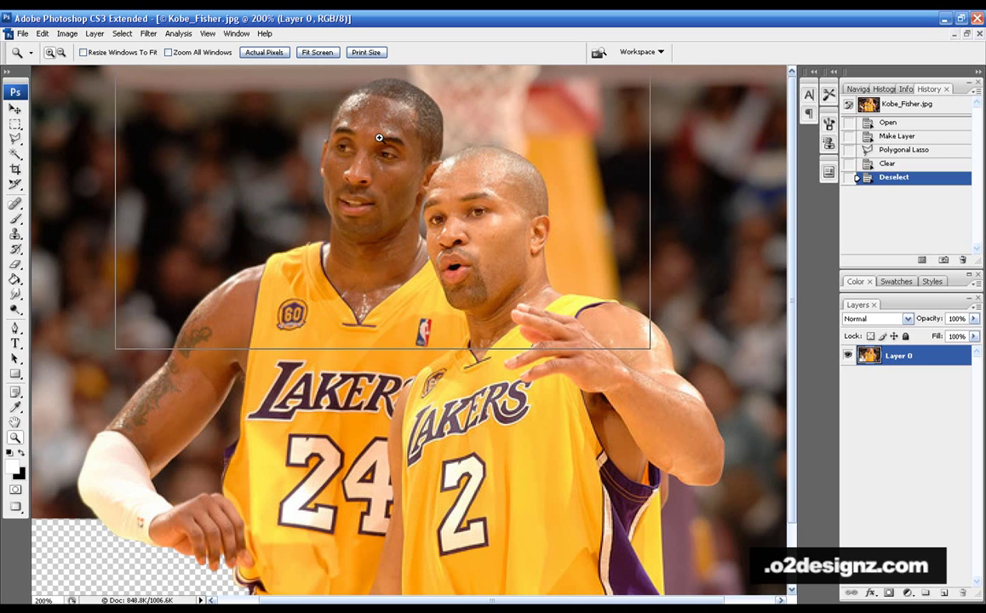
Set the foreground color to bright magenta for drawing shape layers with the Pen tool
click(375, 132)
click(426, 182)
click(425, 182)
click(15, 328)
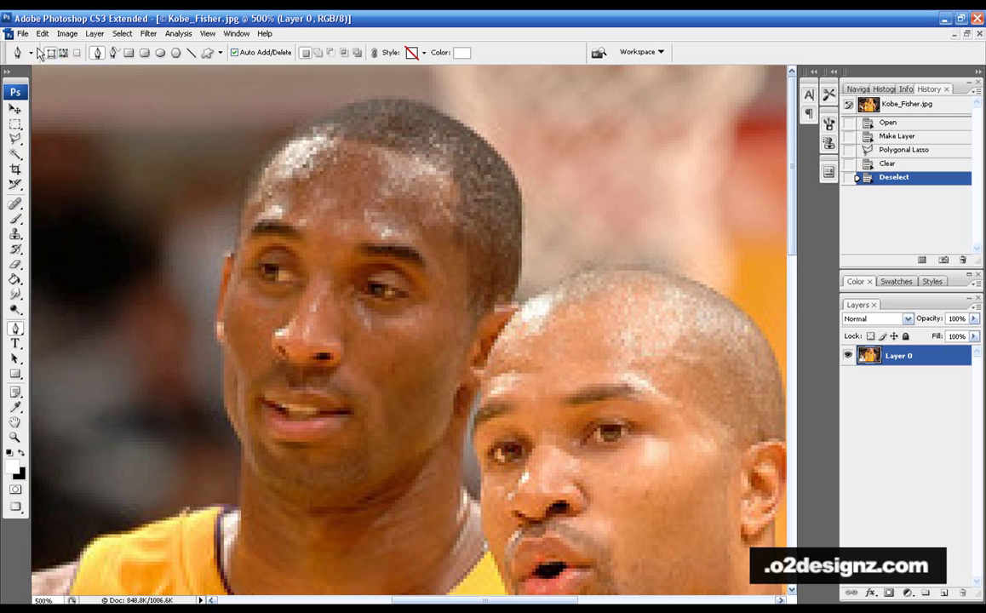
click(13, 464)
click(728, 354)
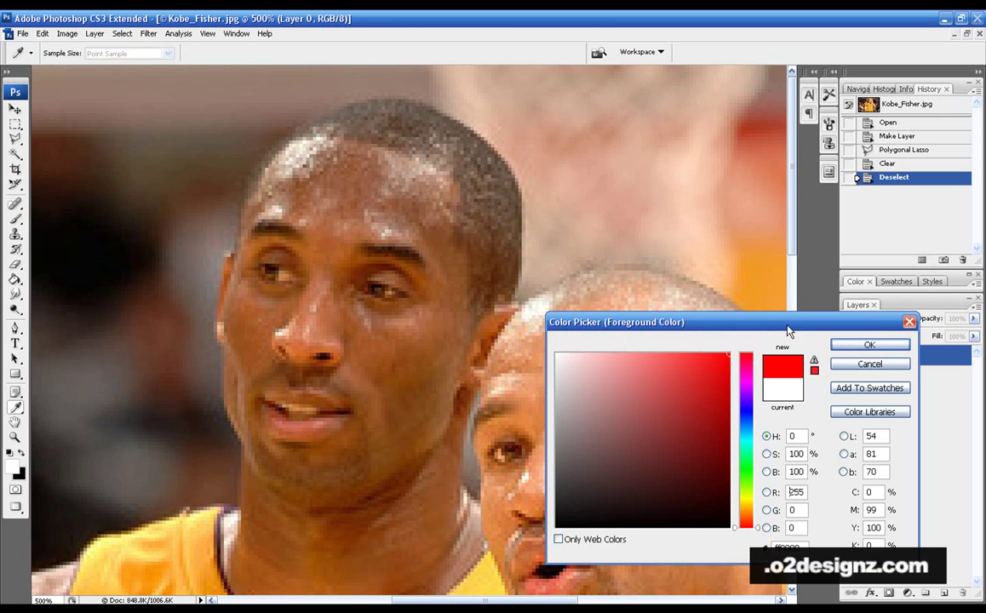
click(748, 378)
click(869, 345)
key(p)
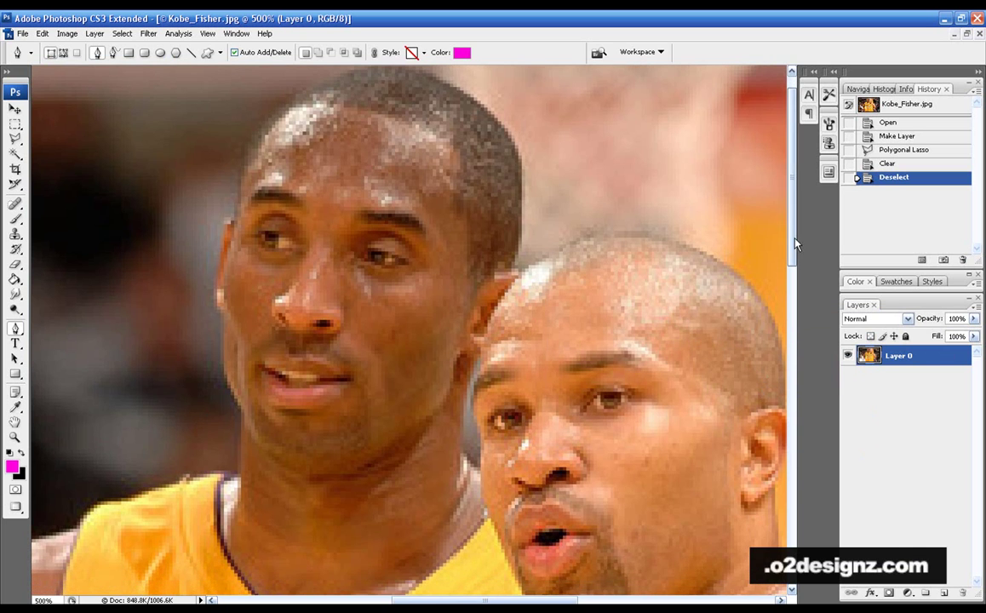
Try a freeform Pen shape with straight and curved segments across the two heads, and revert to the state before it
scroll(719, 214, up, 2)
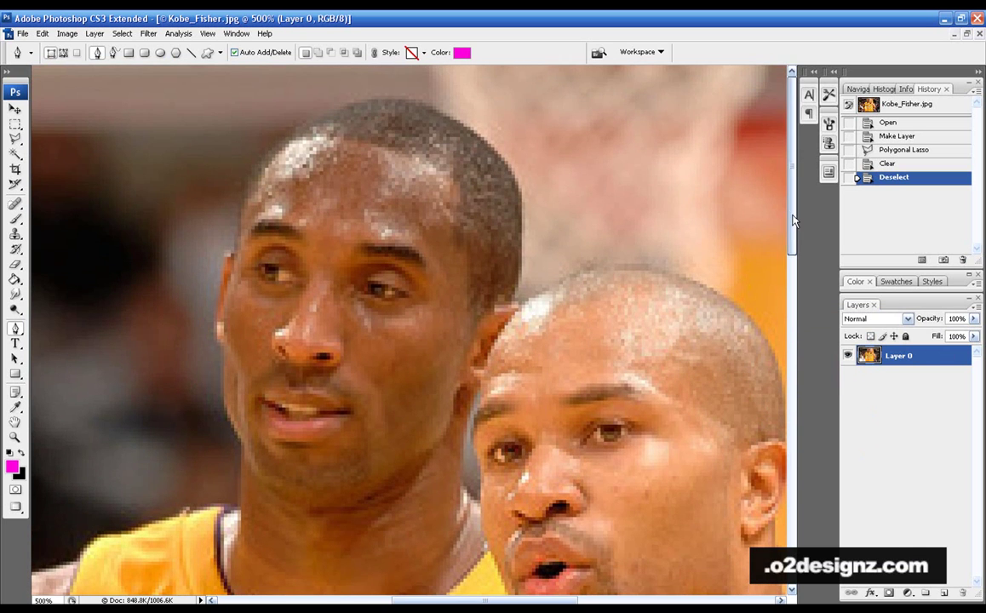
click(64, 208)
click(112, 199)
click(217, 189)
click(236, 254)
click(121, 294)
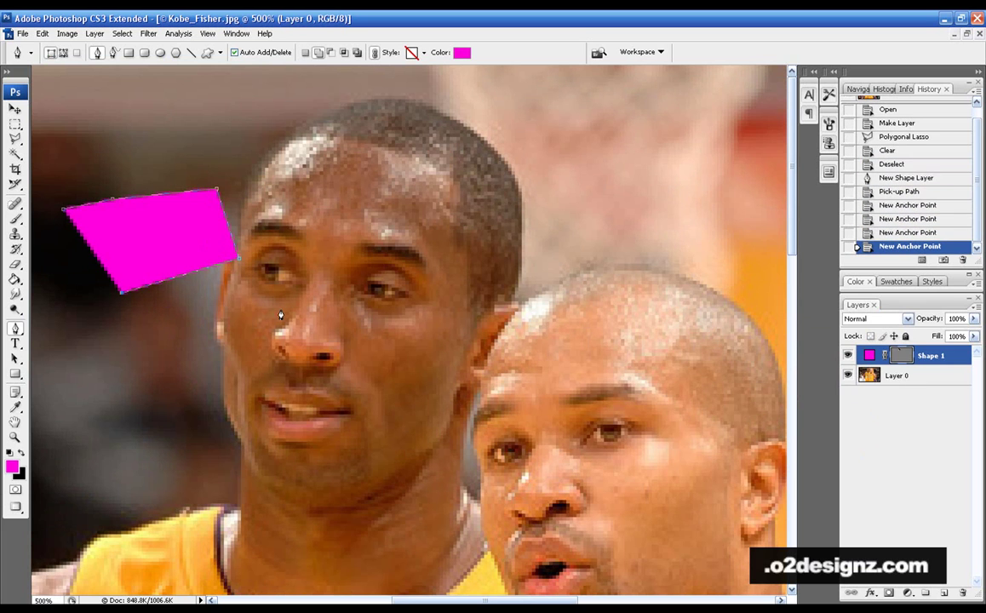
click(334, 300)
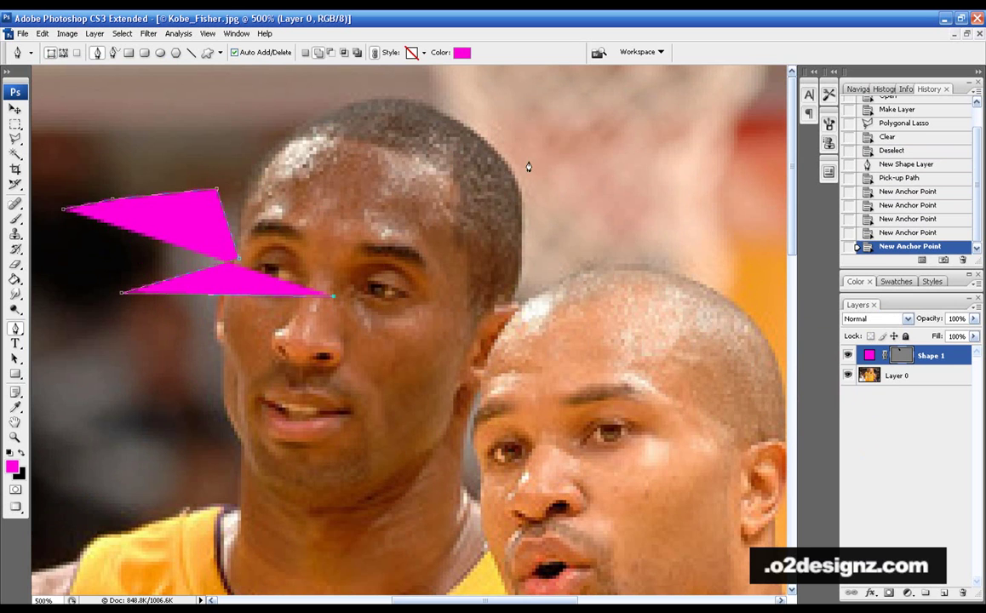
drag(533, 155, 477, 317)
drag(302, 211, 379, 150)
click(450, 160)
drag(456, 163, 570, 209)
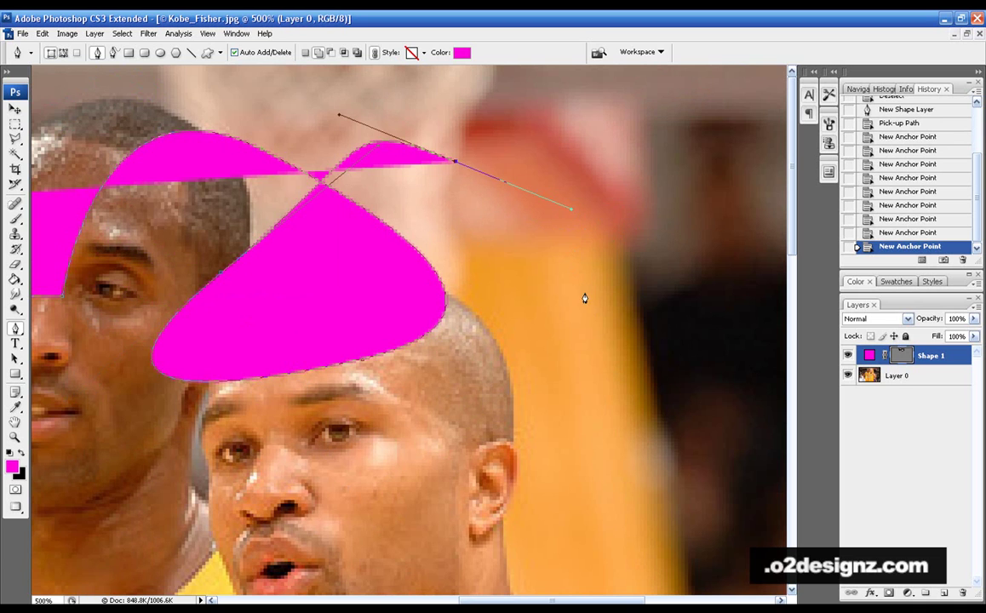
scroll(907, 153, up, 1)
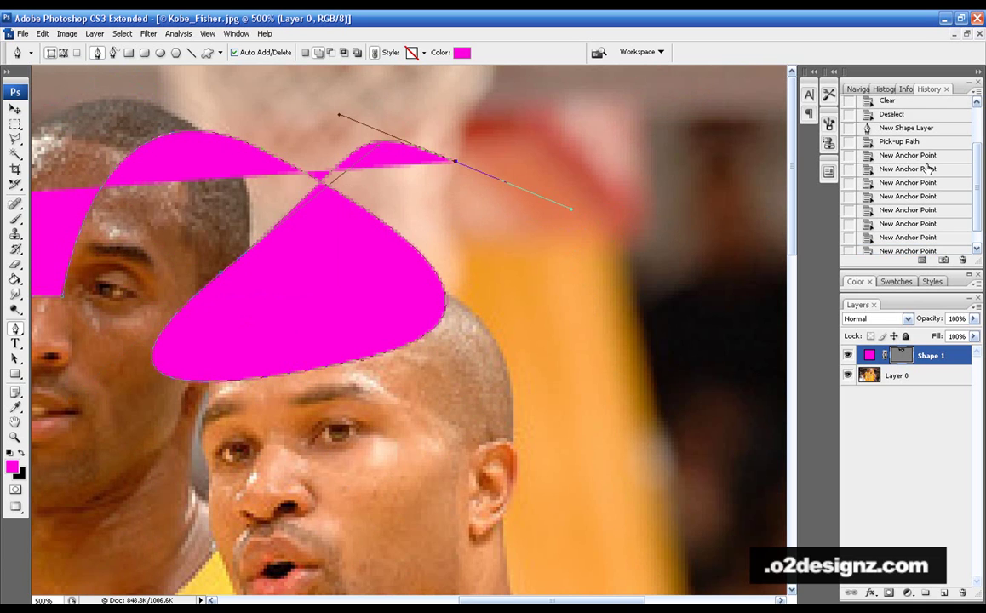
click(893, 114)
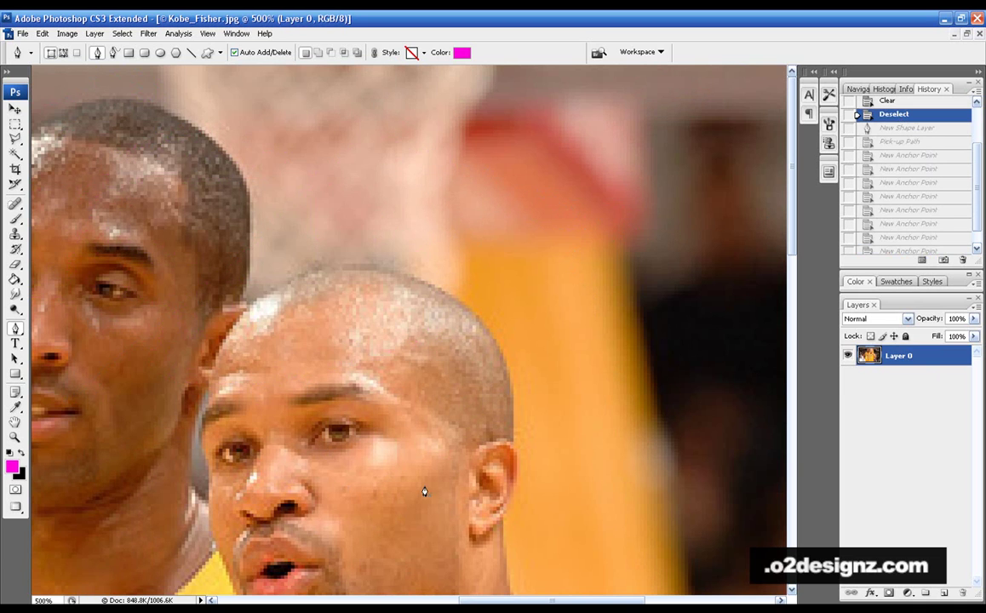
Try a wavy Pen shape above player 2's head, practising handle removal before straight segments, and revert to the state before it
click(253, 243)
drag(439, 179, 496, 314)
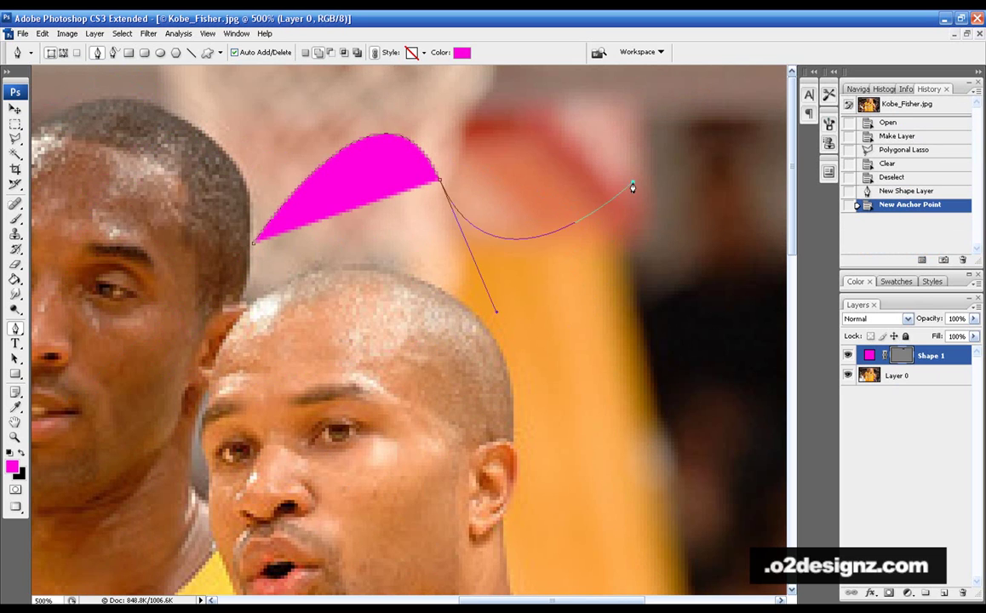
click(632, 181)
drag(678, 249, 635, 393)
drag(450, 387, 552, 493)
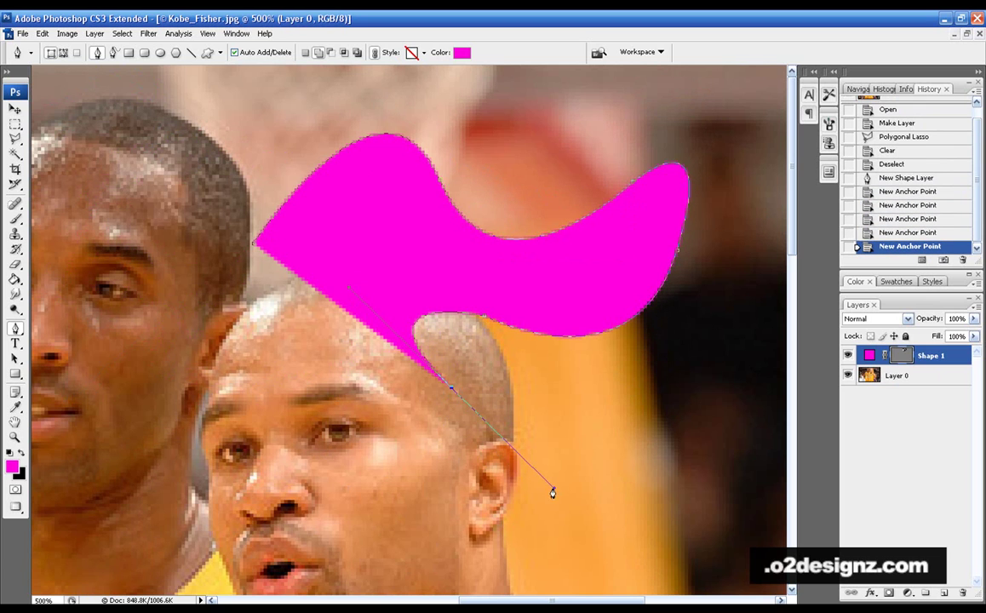
click(453, 390)
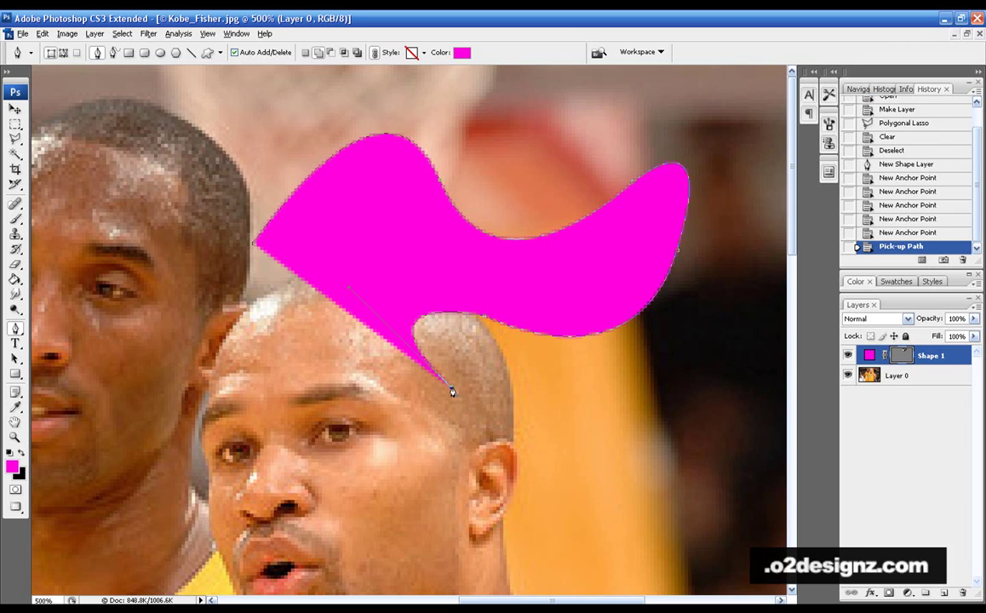
click(586, 460)
click(609, 420)
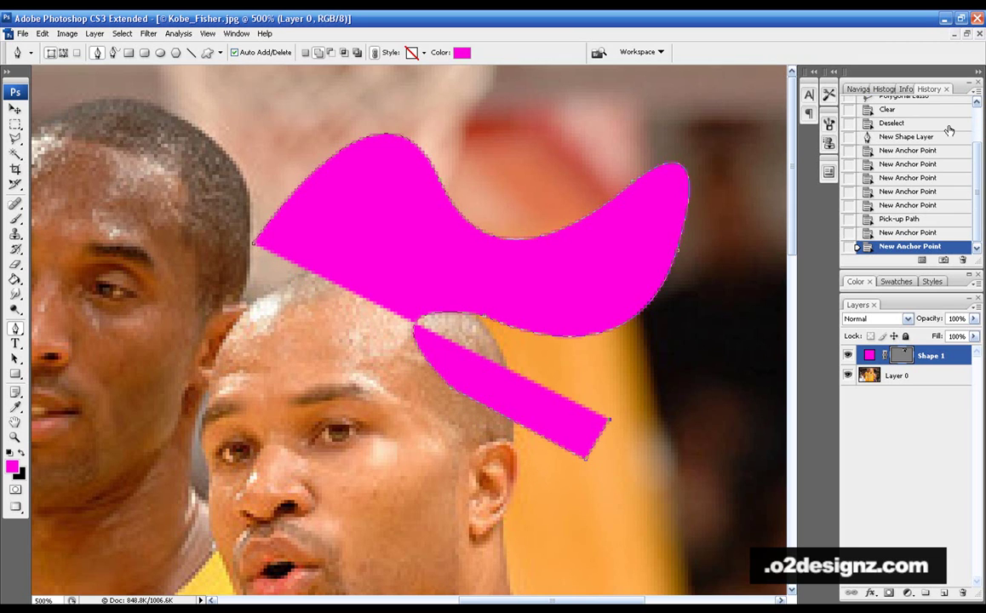
click(895, 123)
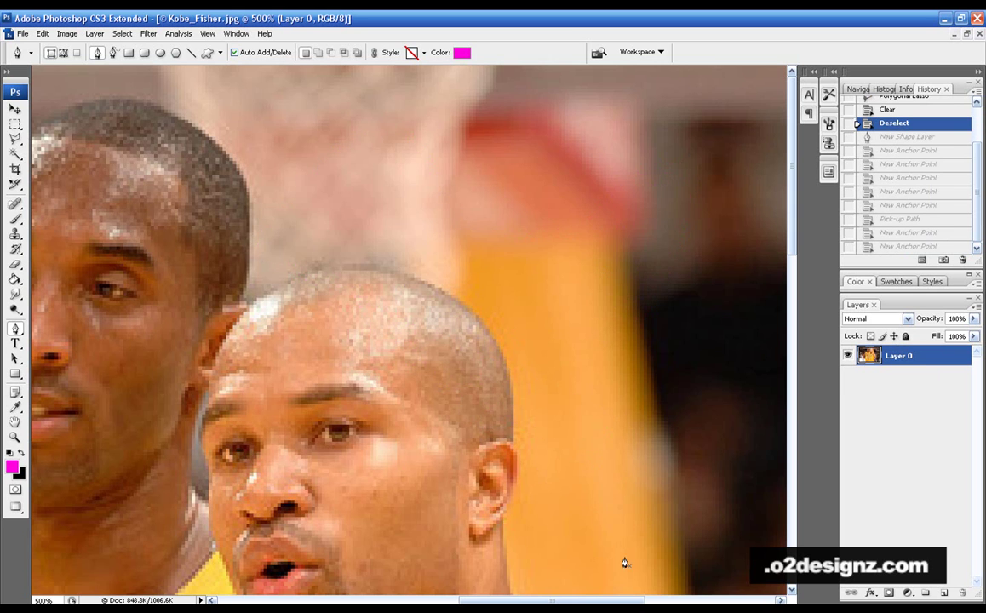
Start a Pen shape tracing player 24's head from one ear over the hair to the other ear, removing outgoing handles at the curve points
scroll(330, 317, left, 10)
scroll(331, 316, right, 3)
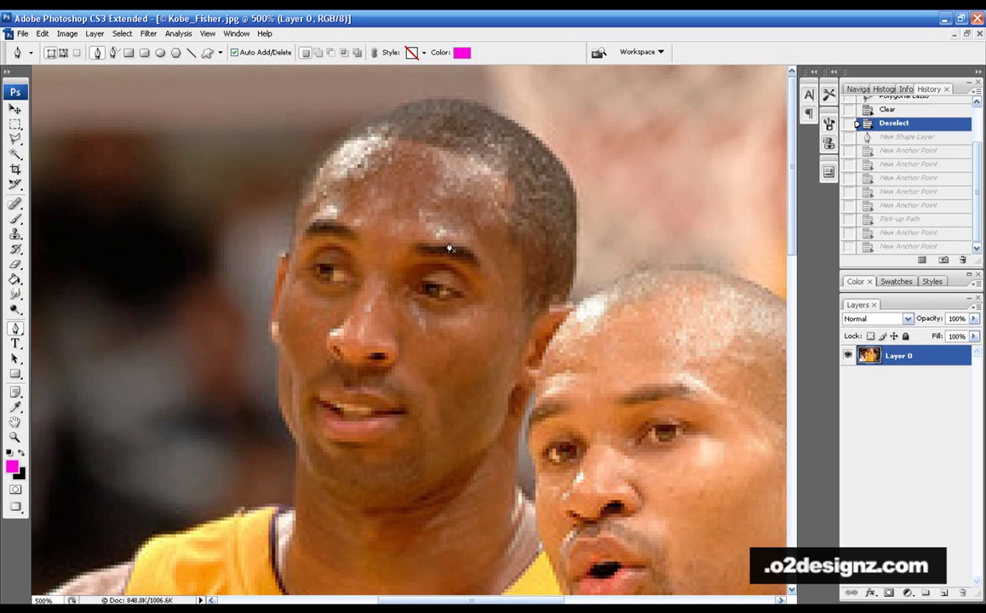
click(288, 254)
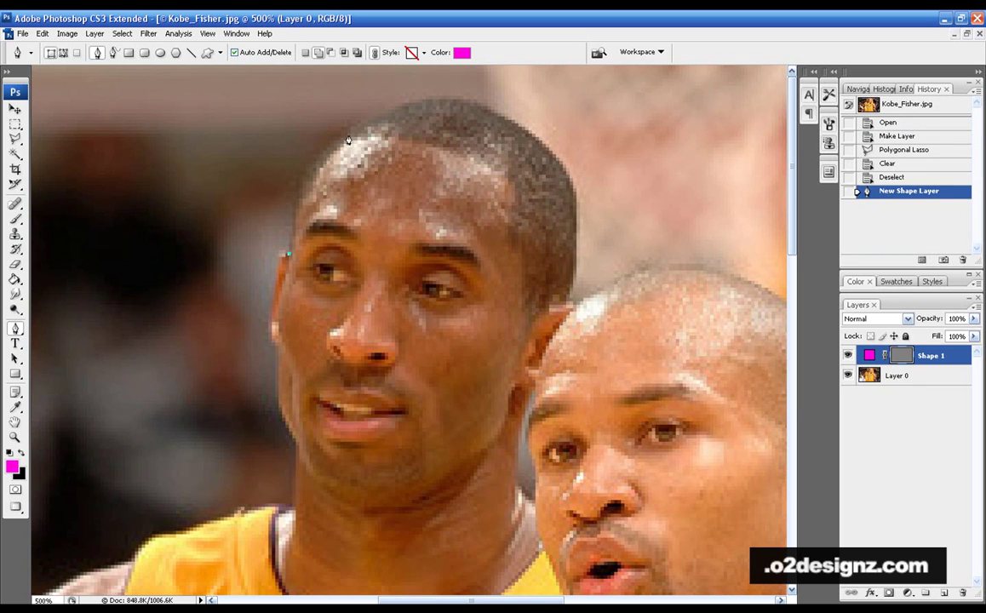
drag(339, 137, 406, 108)
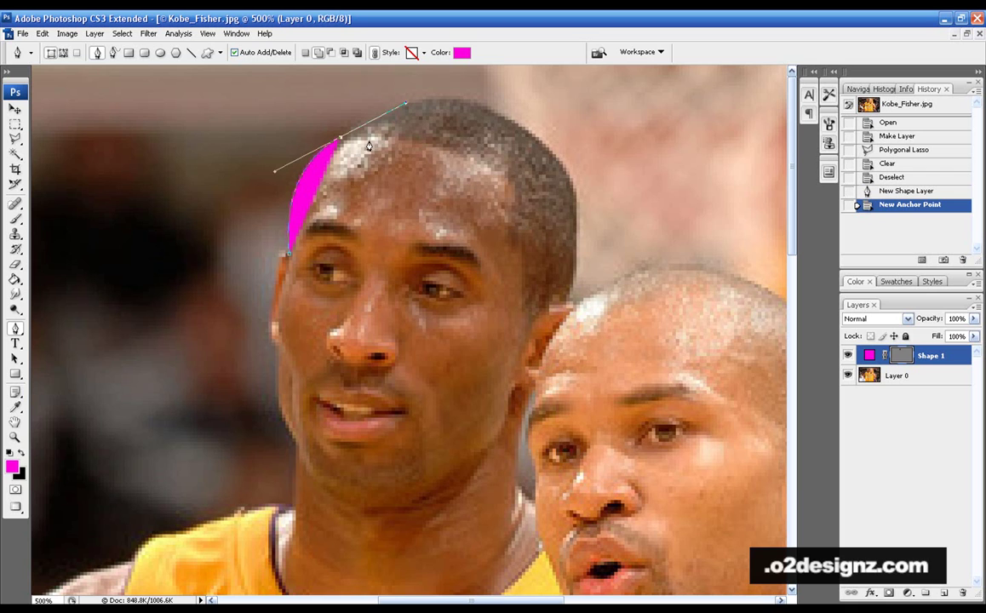
alt+click(340, 140)
drag(491, 112, 558, 149)
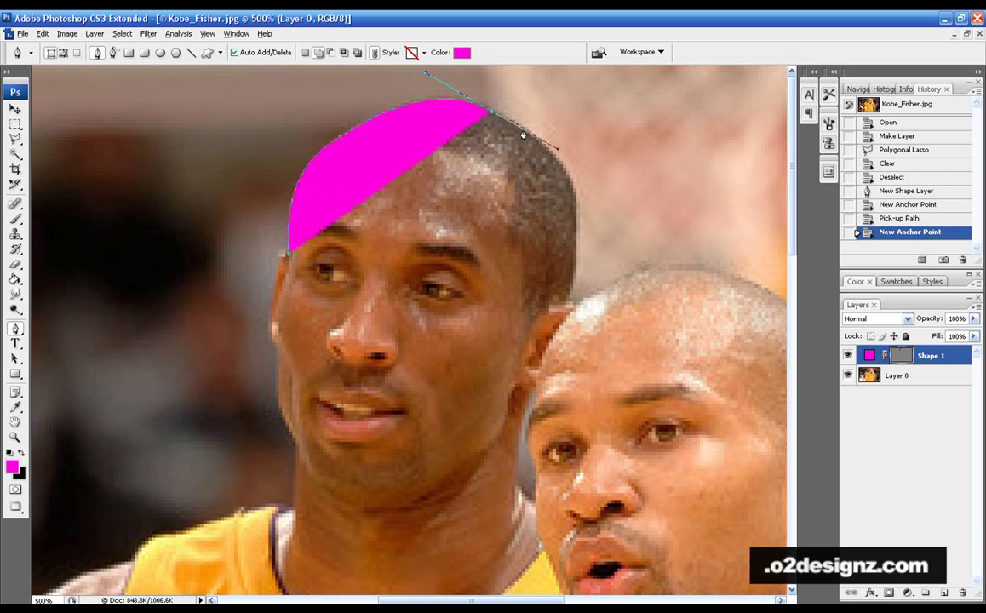
alt+click(492, 114)
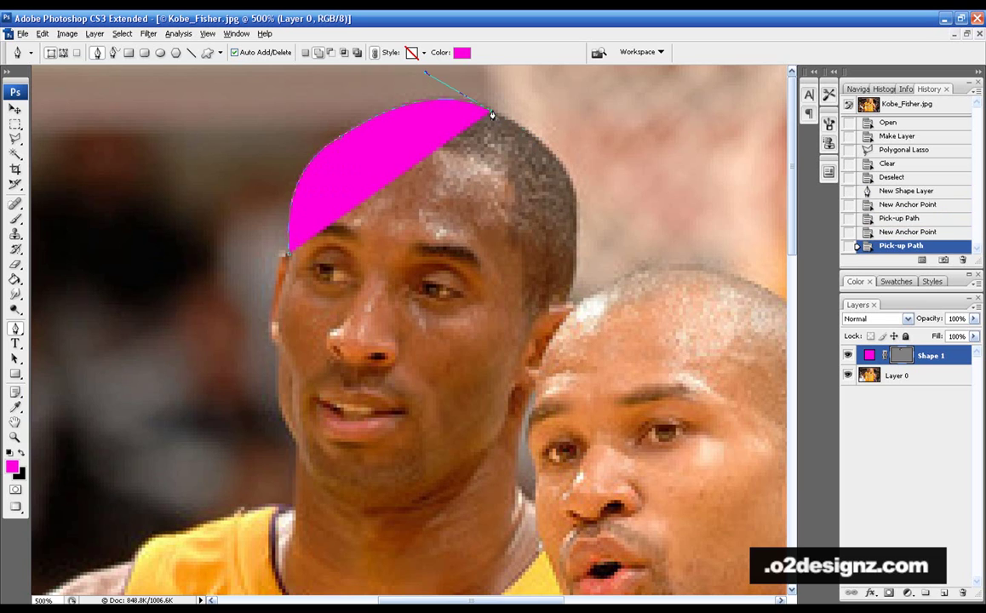
drag(576, 227, 570, 308)
alt+click(576, 227)
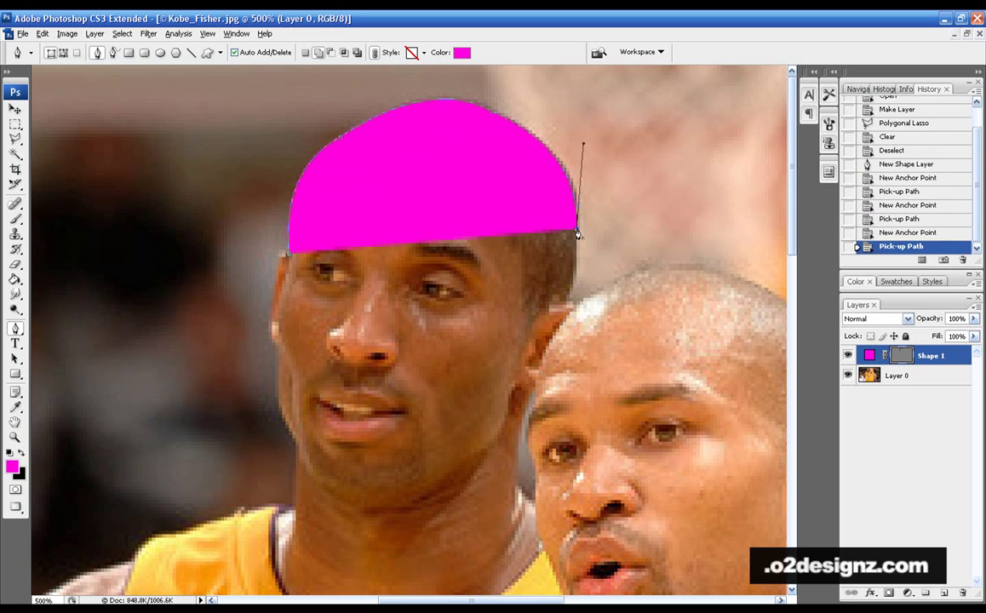
click(568, 303)
alt+click(568, 304)
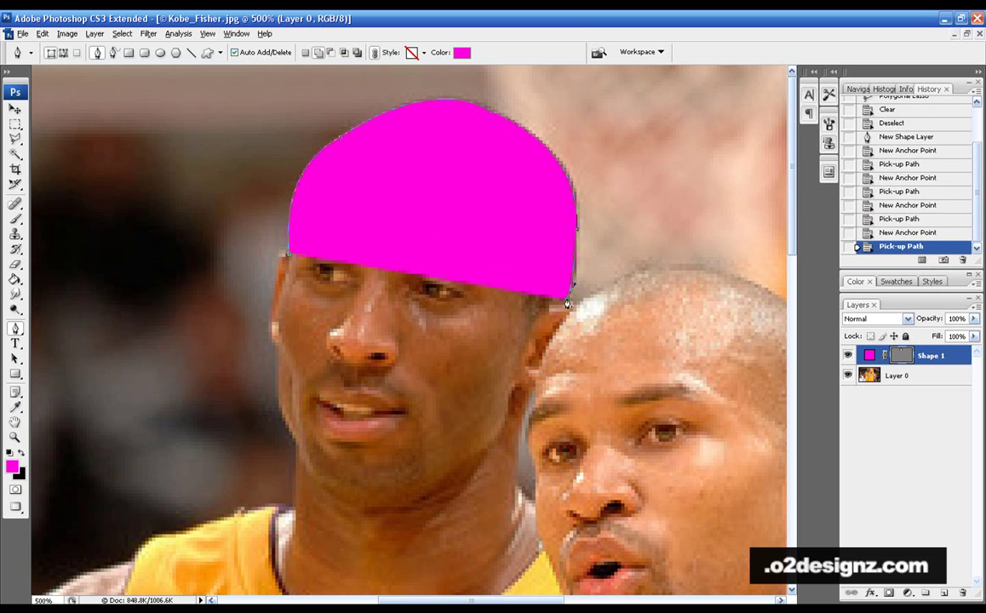
click(576, 305)
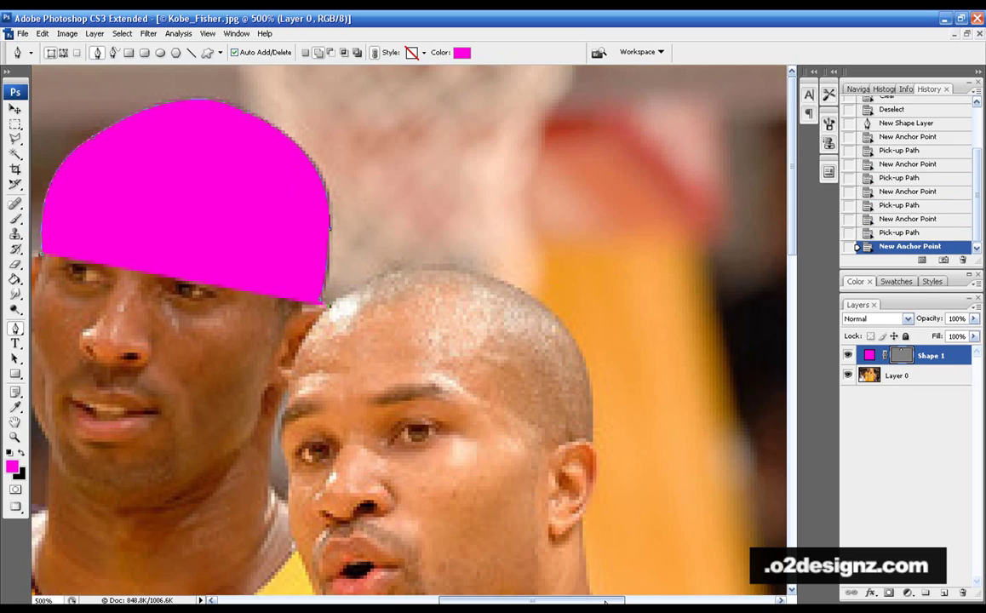
Extend the Pen path over player 2's head to the top of his ear with curved segments
scroll(596, 358, right, 3)
drag(557, 319, 684, 429)
click(555, 323)
drag(591, 444, 585, 532)
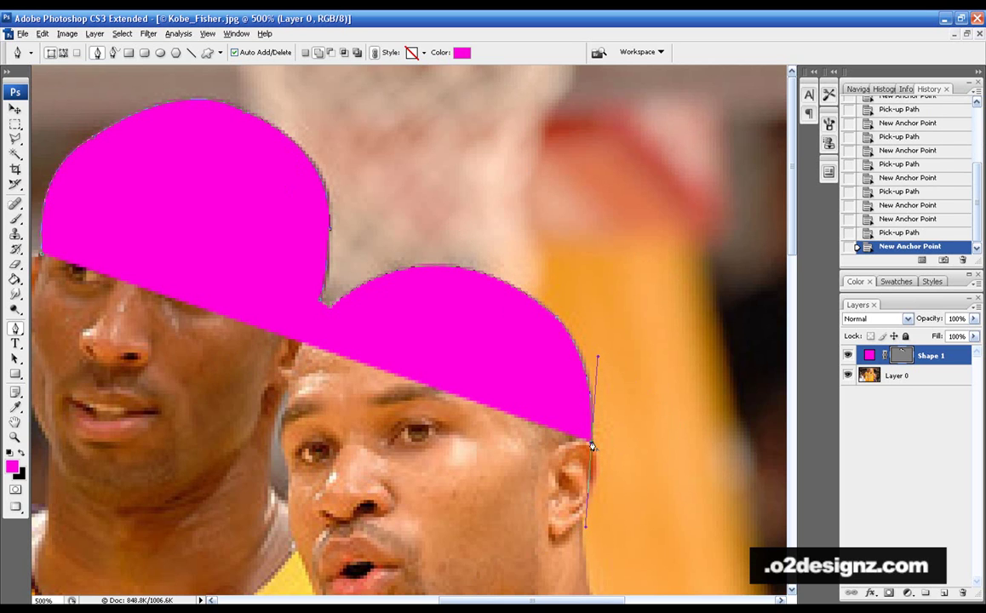
click(593, 448)
Continue the Pen path around player 2's ear and down his neck to the shoulder
scroll(597, 472, down, 3)
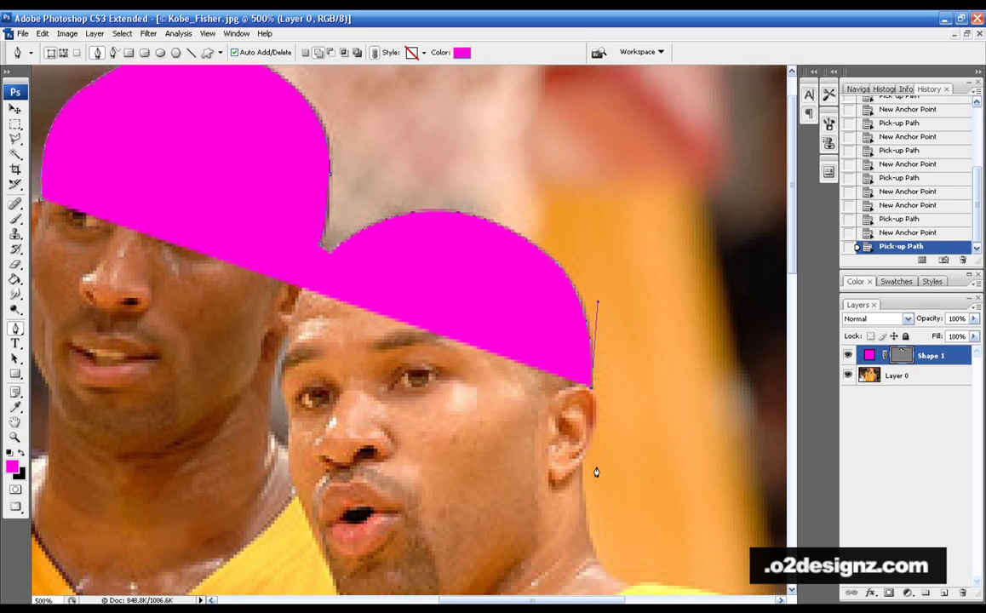
drag(583, 432, 556, 473)
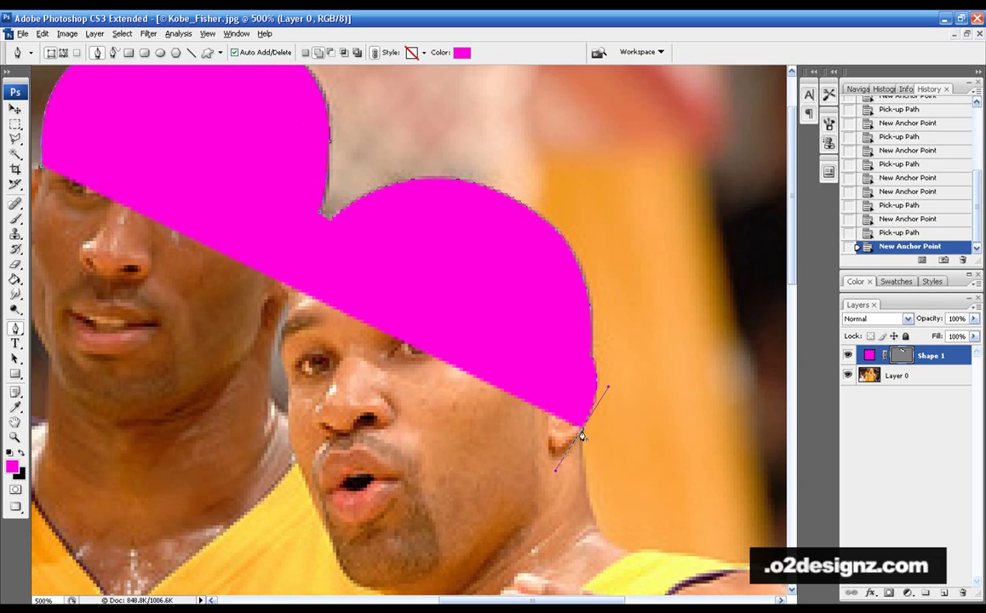
click(583, 431)
scroll(631, 499, down, 3)
scroll(631, 498, down, 1)
drag(630, 444, 689, 462)
click(631, 444)
Close the Pen path through the background beside and above both heads, ending at its starting point by player 24's ear
click(766, 285)
scroll(710, 290, up, 5)
click(738, 109)
click(328, 73)
click(86, 75)
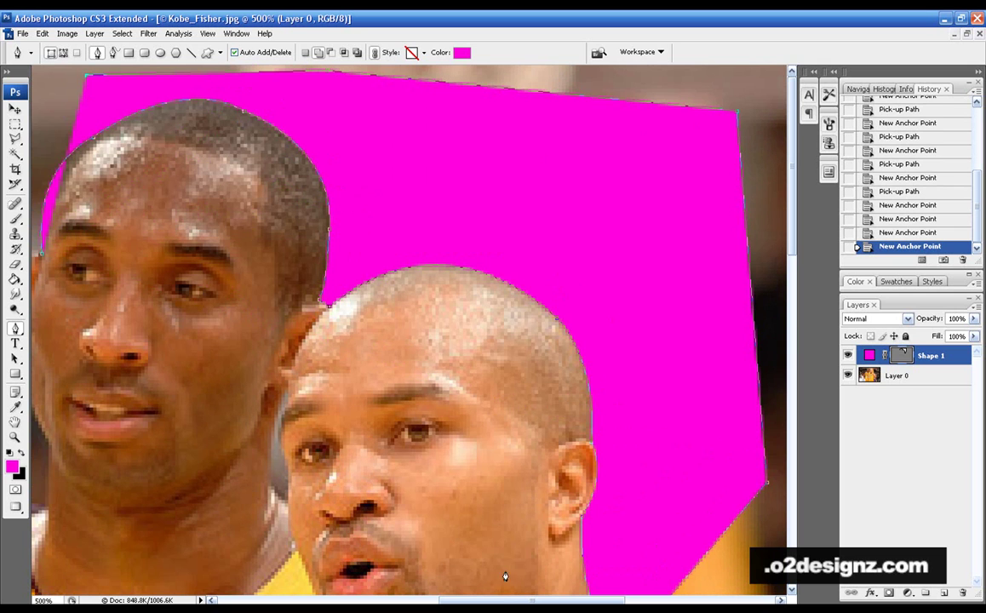
scroll(403, 532, left, 5)
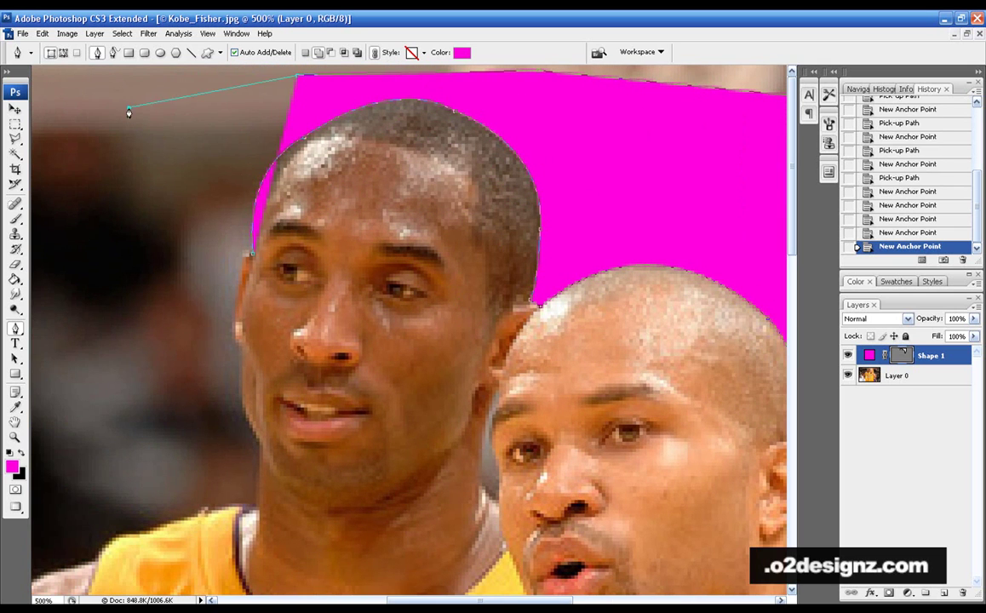
click(128, 111)
click(142, 232)
click(231, 269)
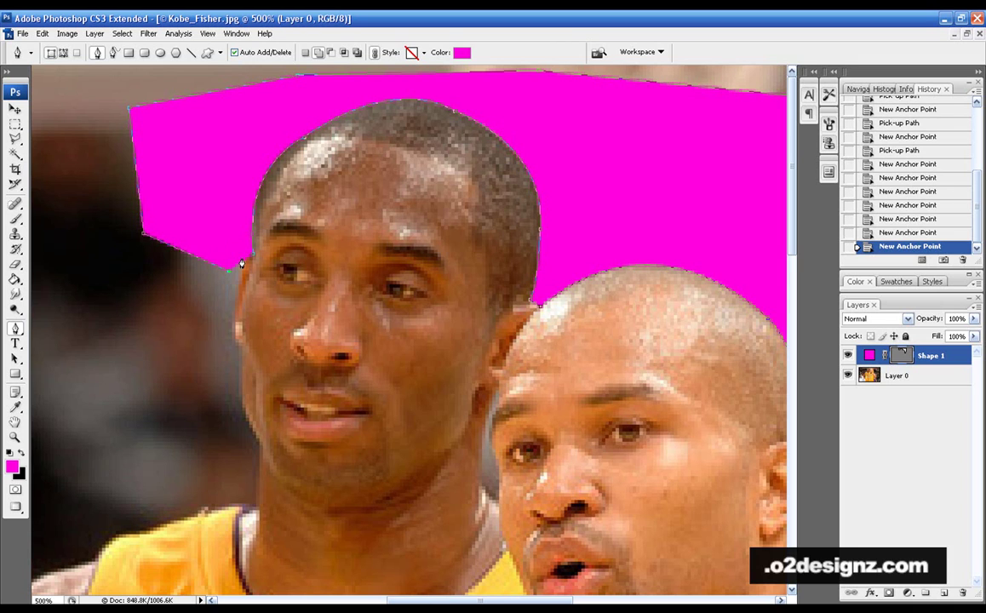
click(253, 252)
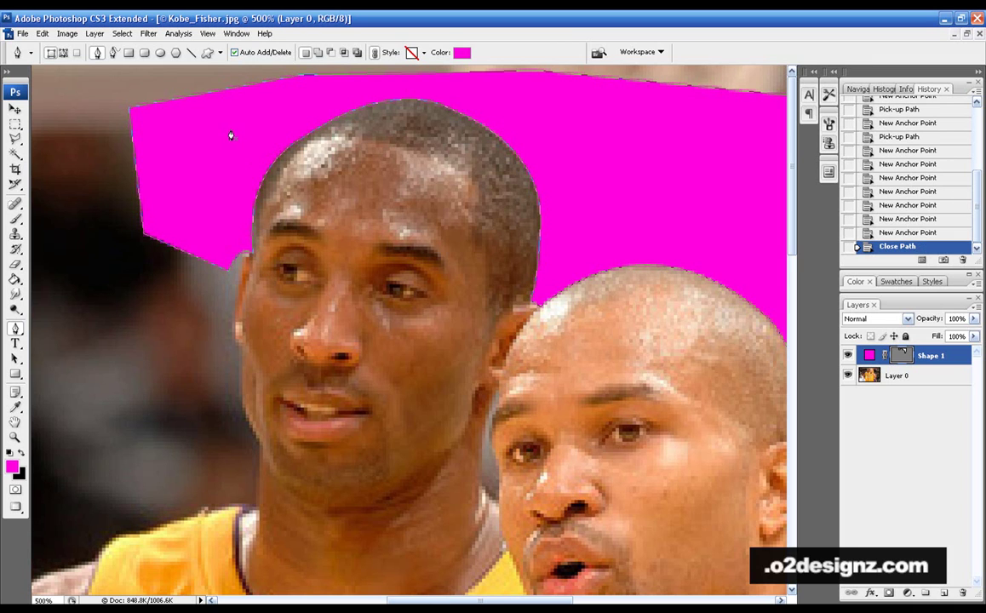
Turn the closed path into a new anti-aliased selection with a feather radius of 0 pixels
right_click(278, 121)
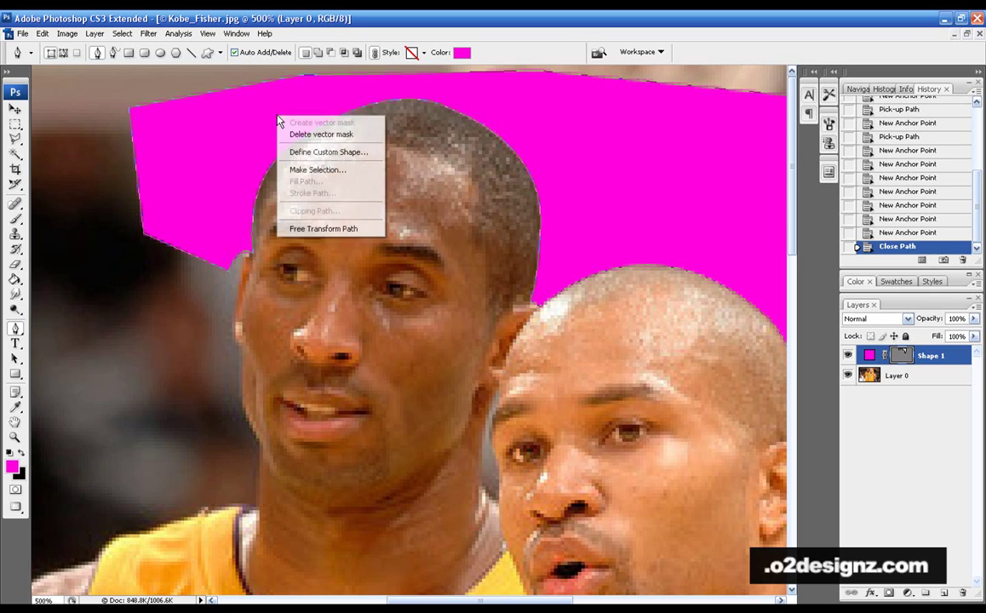
click(311, 178)
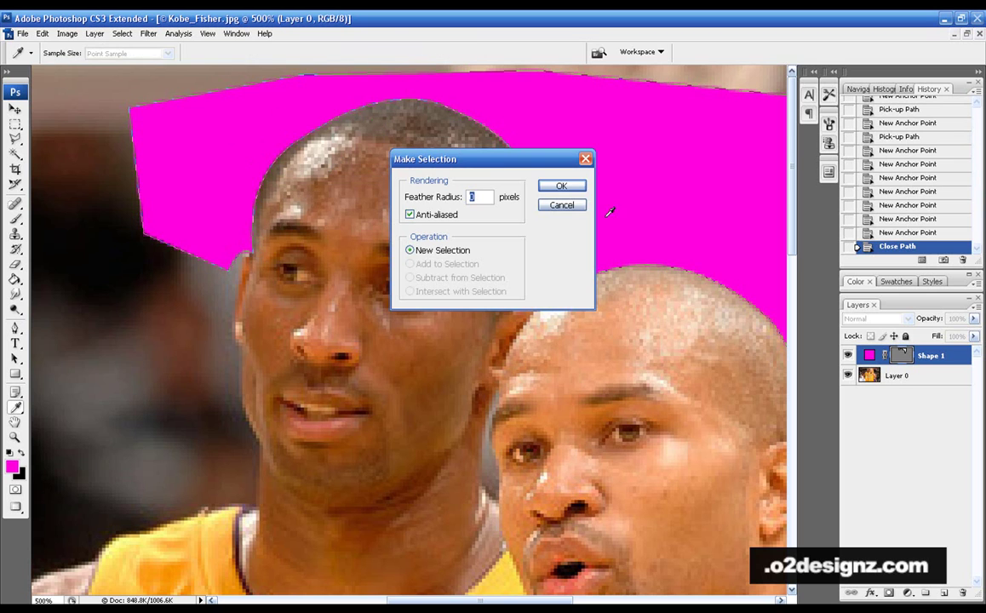
click(563, 186)
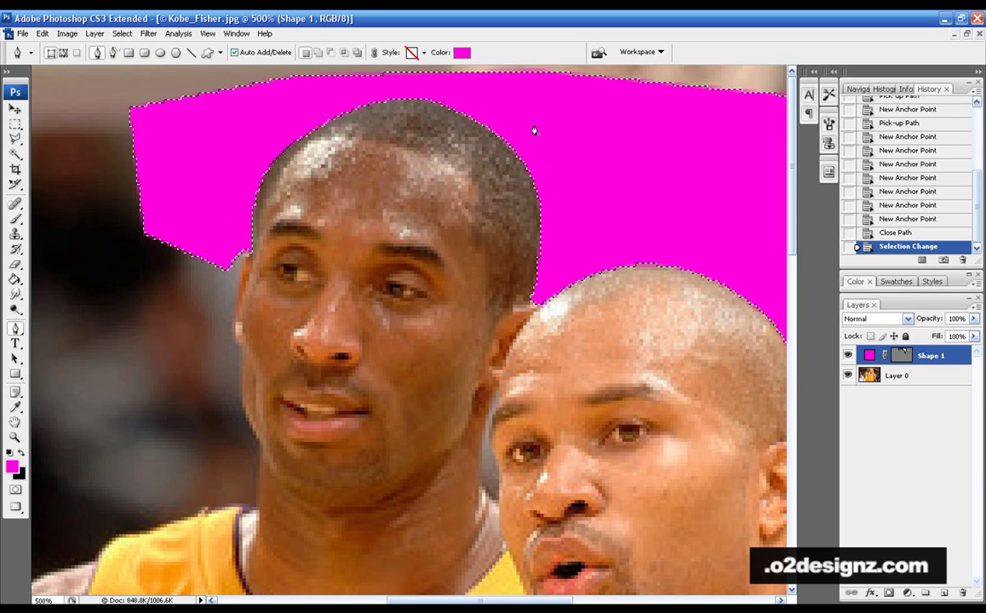
Delete the magenta Shape 1 layer and clear the selected background around the heads from Layer 0
click(963, 594)
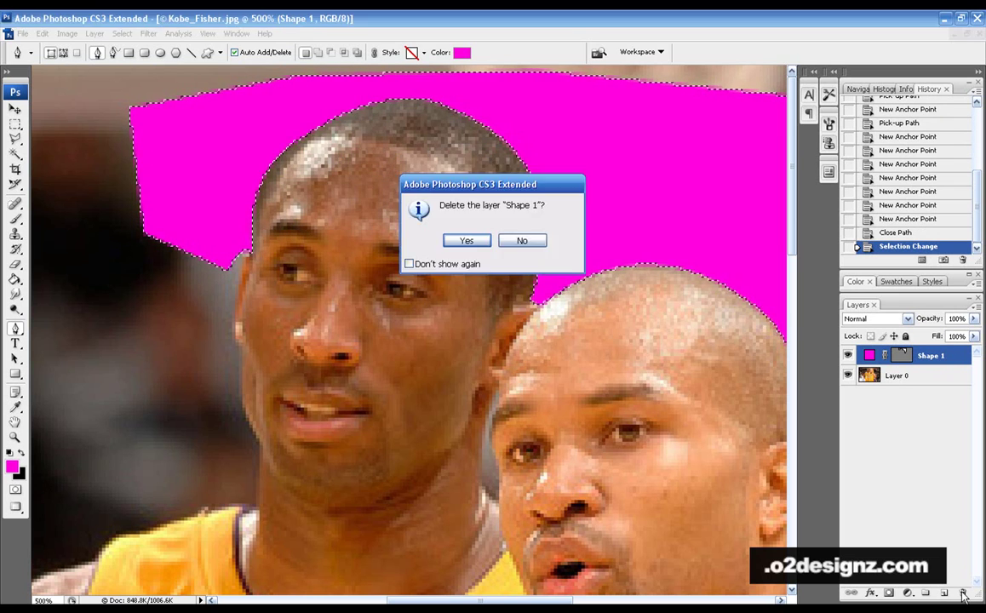
click(460, 242)
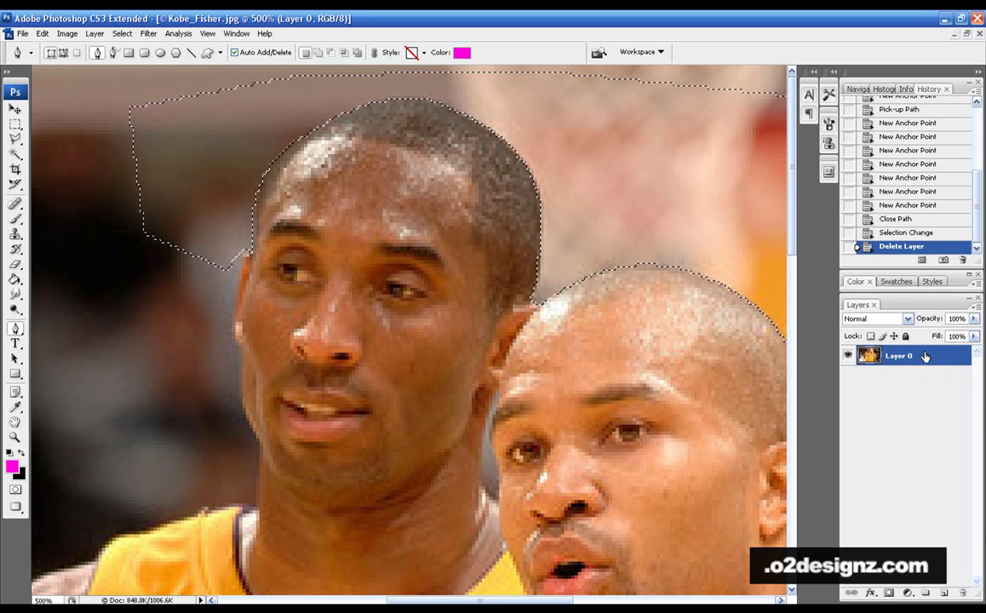
key(Delete)
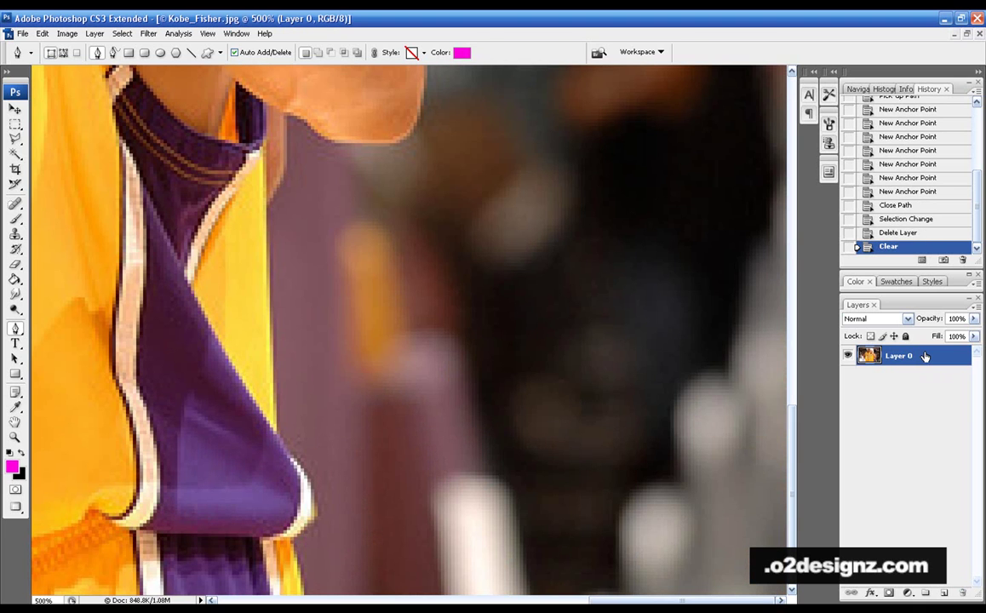
Deselect the cleared background area around the two players' heads
drag(802, 472, 731, 132)
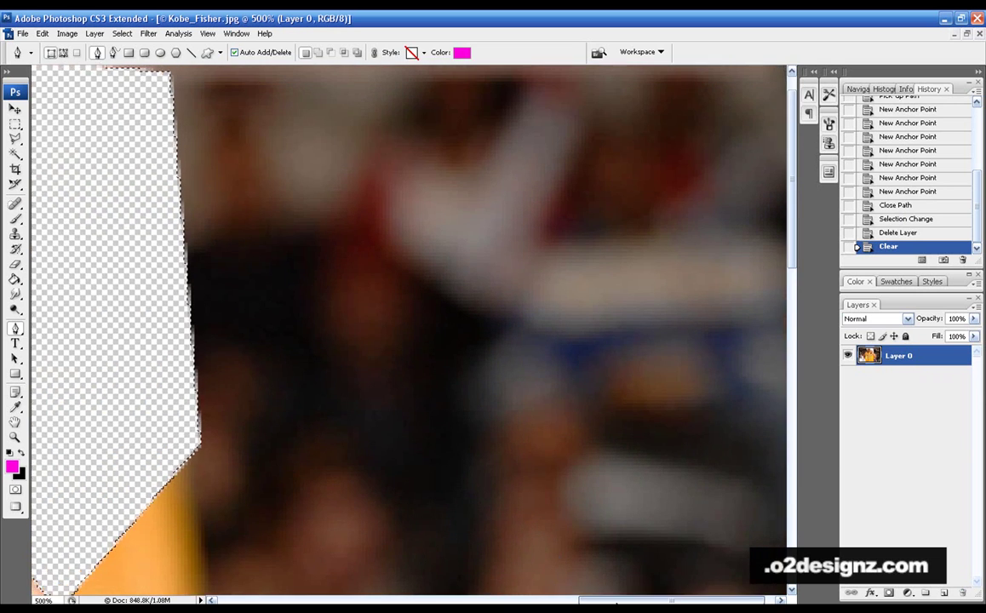
drag(615, 602, 477, 602)
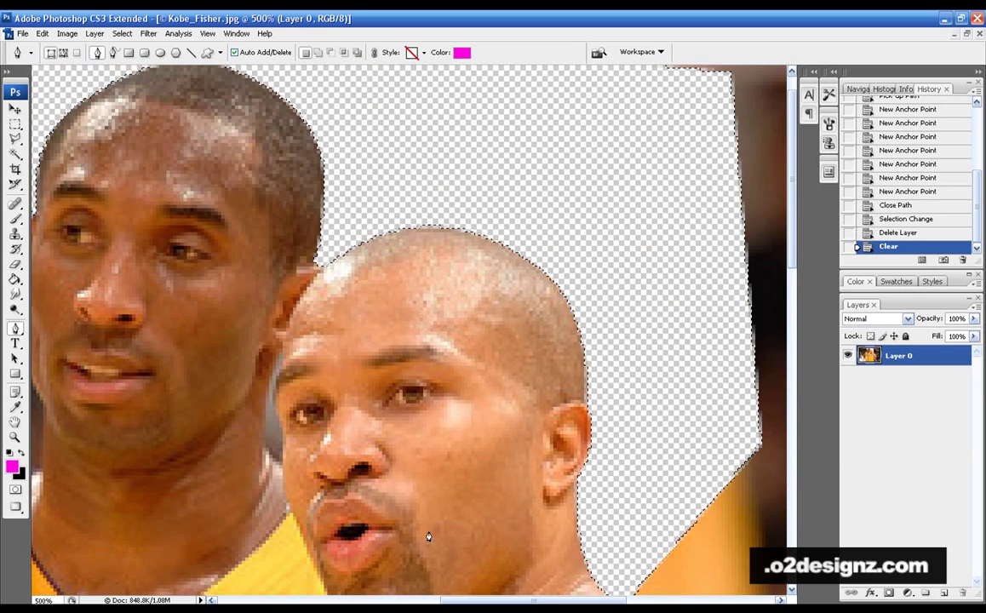
click(15, 125)
key(ctrl+d)
click(15, 437)
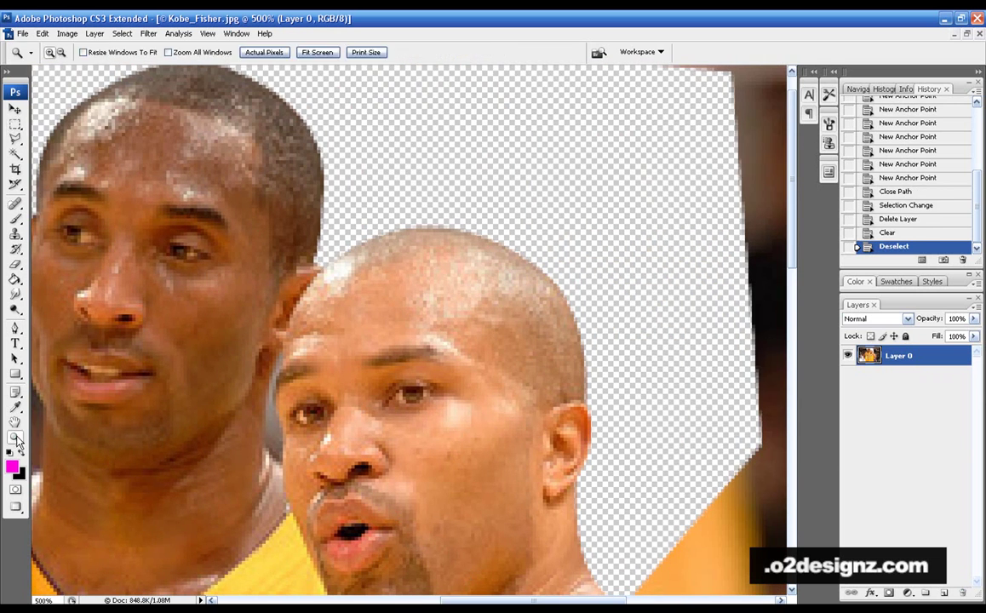
alt+click(502, 332)
alt+click(502, 332)
alt+click(503, 332)
alt+click(504, 332)
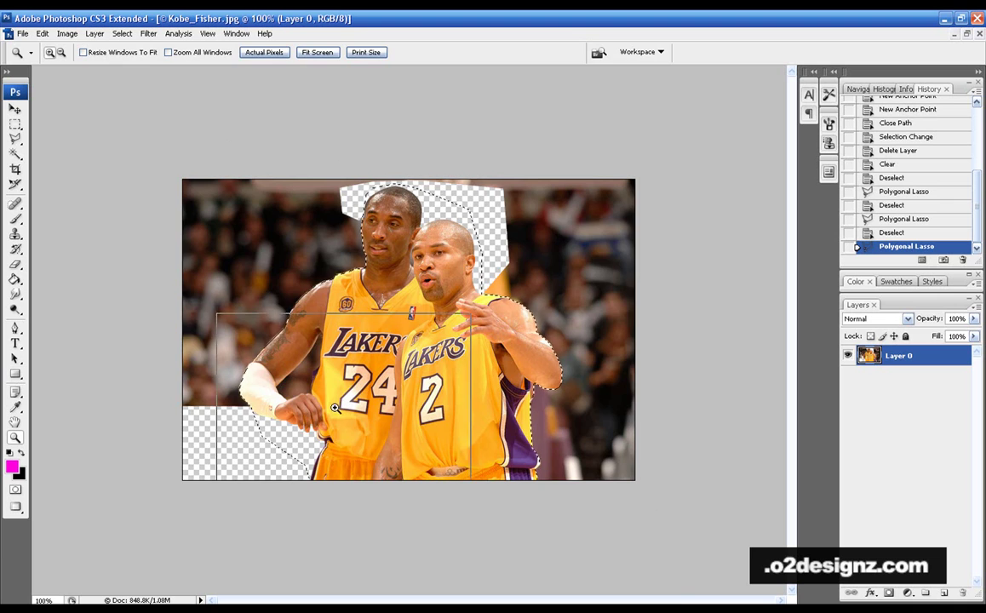
Invert the Polygonal Lasso selection around both players so the remaining background is selected
click(256, 409)
click(223, 386)
alt+click(417, 366)
alt+click(418, 366)
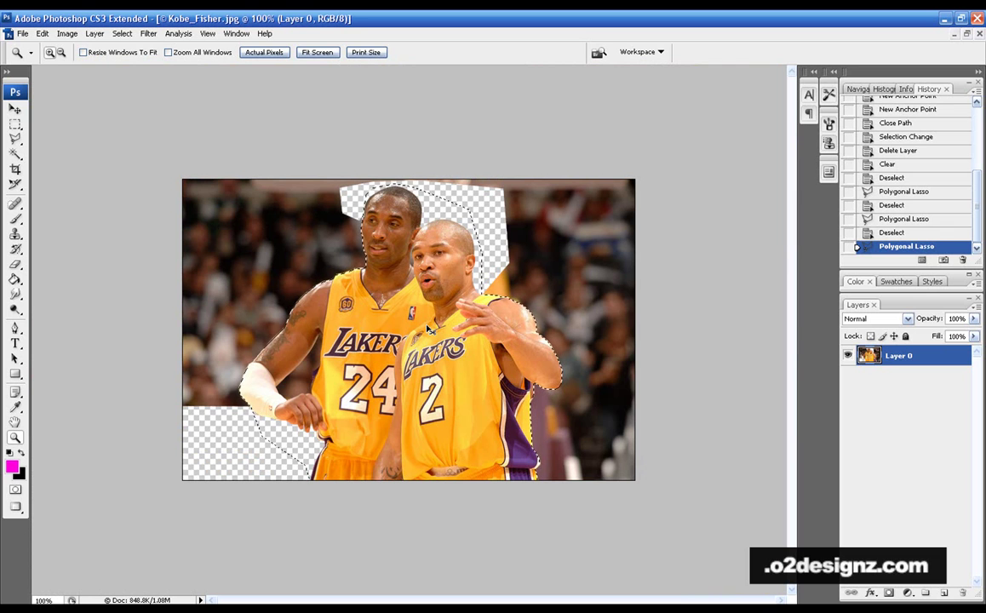
key(ctrl+shift+i)
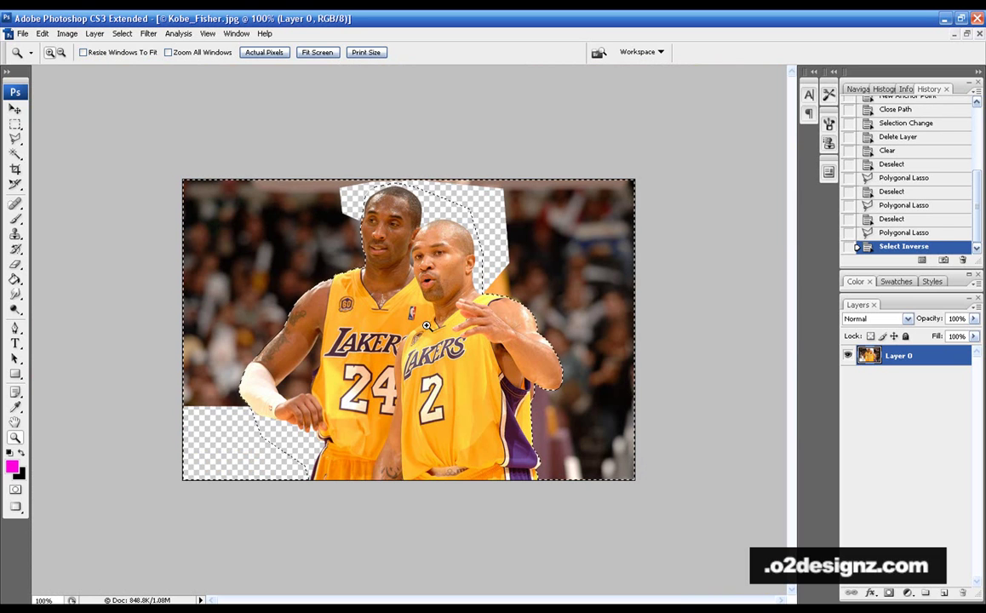
click(122, 33)
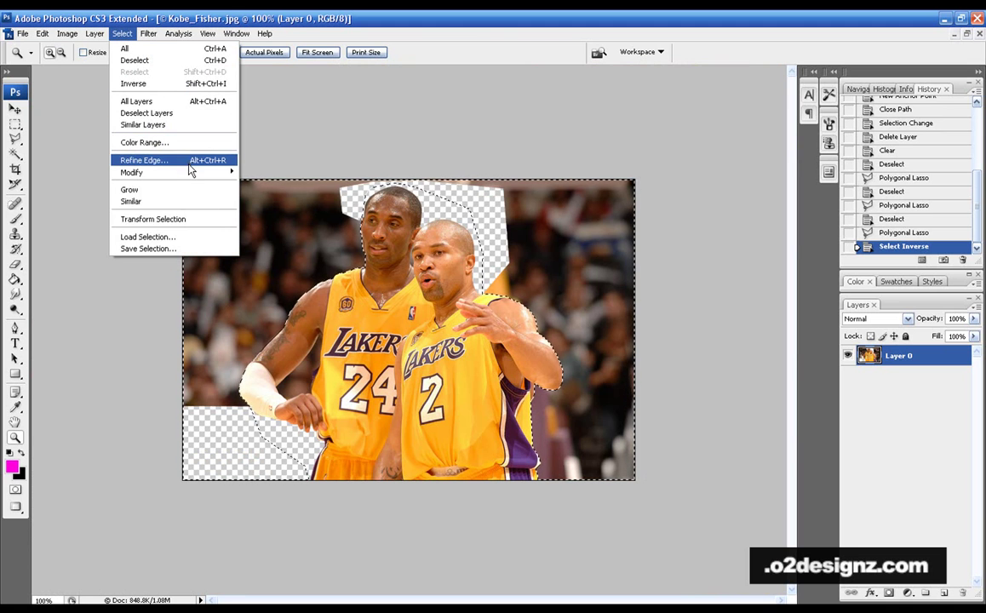
click(172, 167)
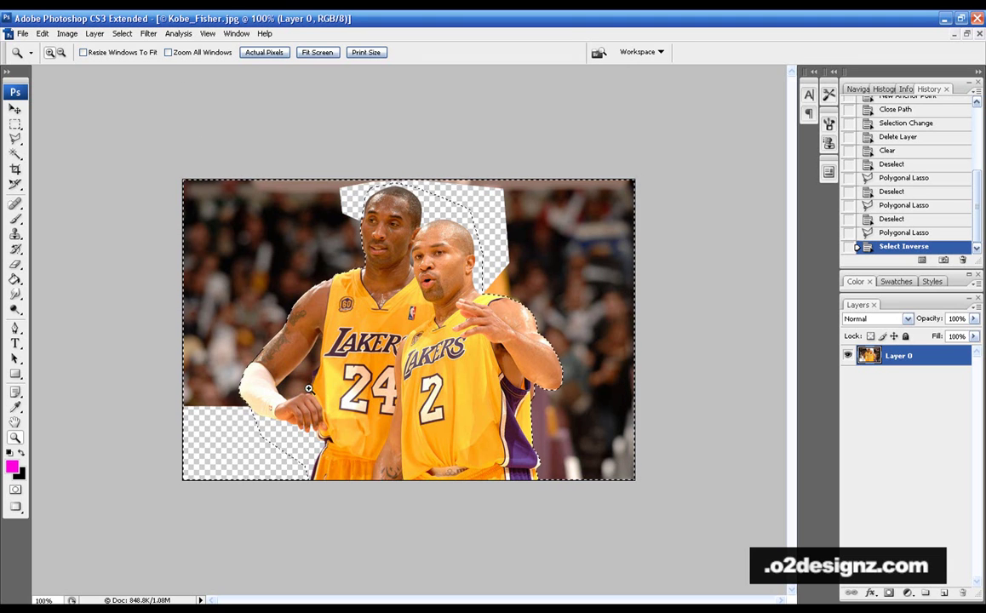
Add the background gap between player 24's bent arm, hand and jersey to the selection with the Polygonal Lasso
click(280, 349)
click(271, 401)
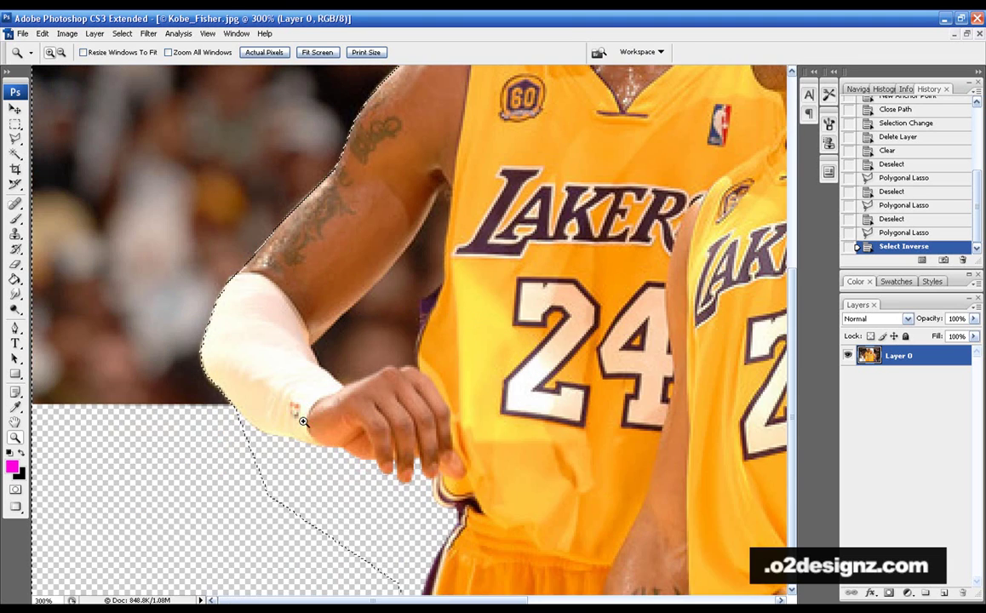
click(273, 423)
click(407, 283)
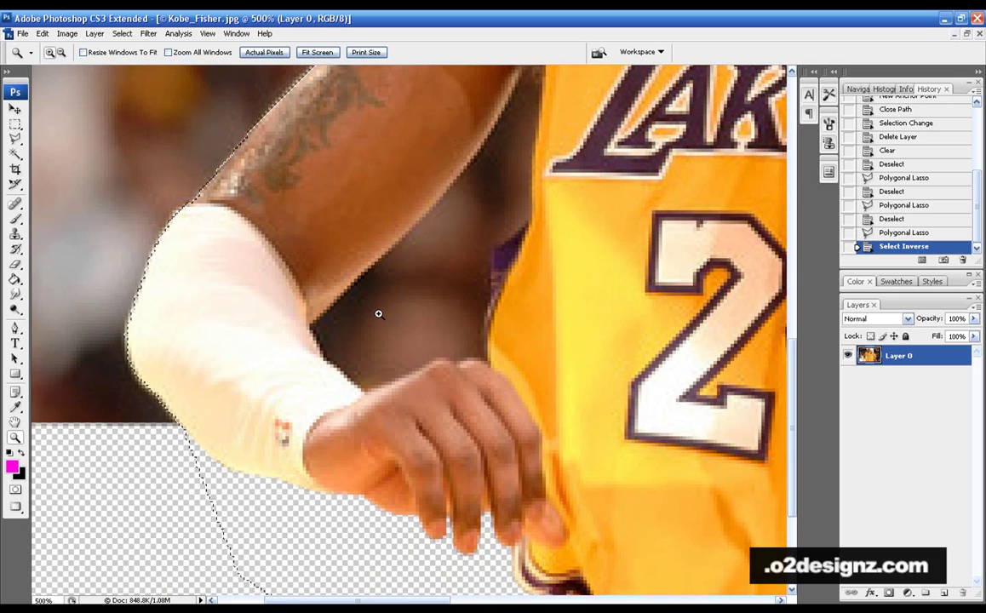
click(378, 314)
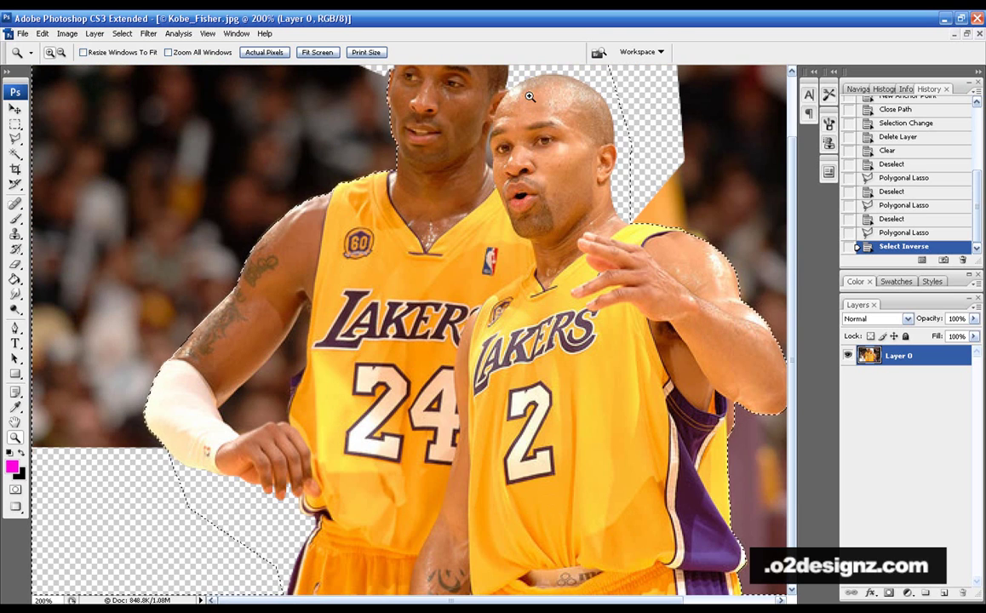
click(314, 400)
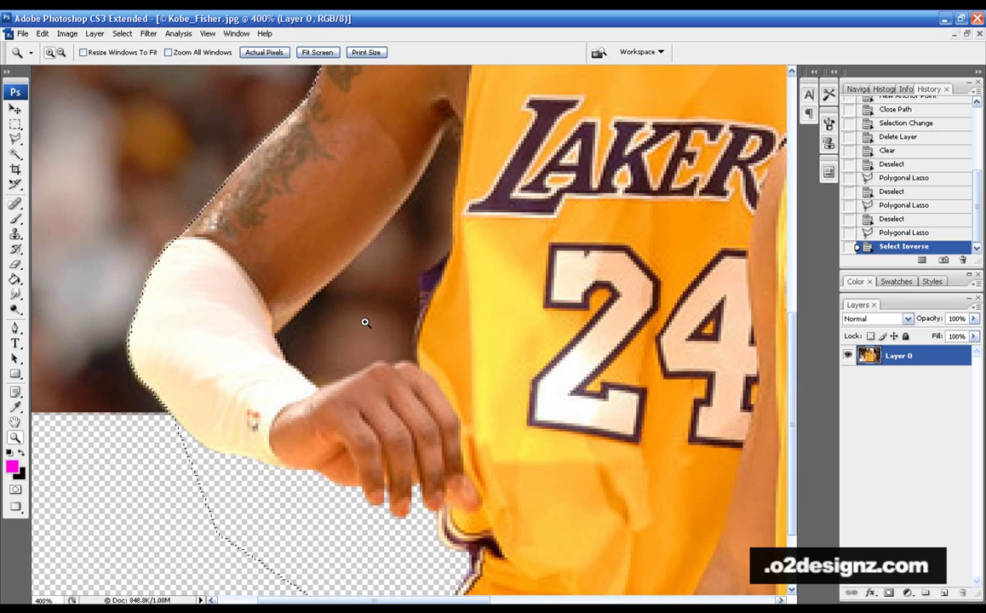
click(365, 322)
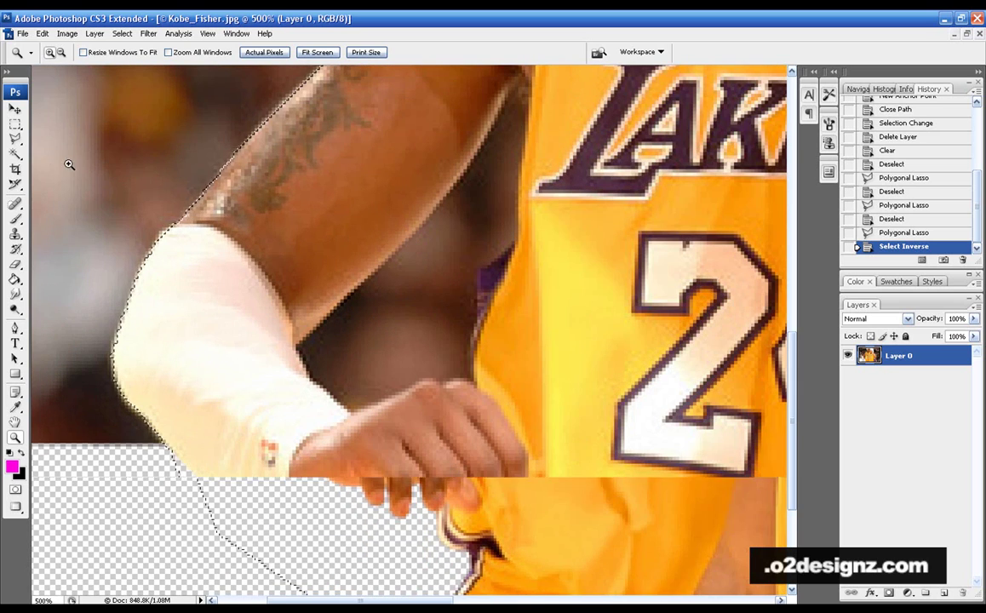
click(14, 140)
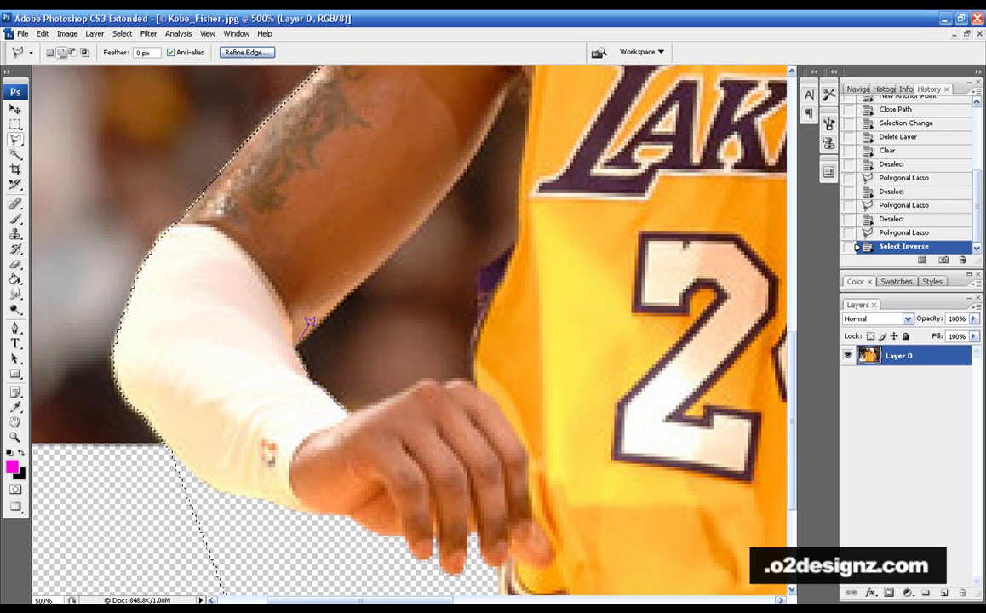
click(351, 285)
drag(482, 132, 503, 229)
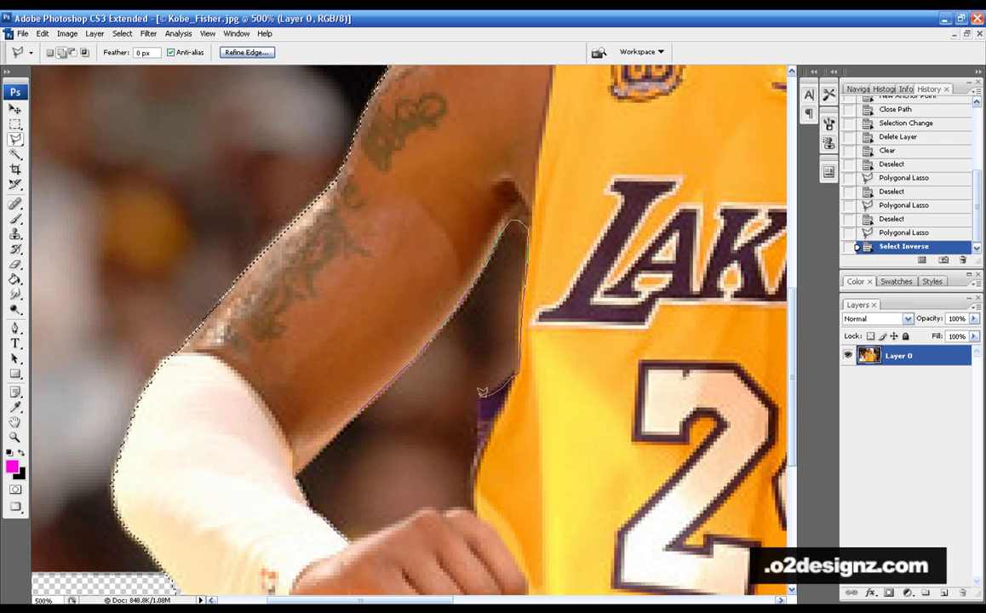
click(479, 400)
click(444, 509)
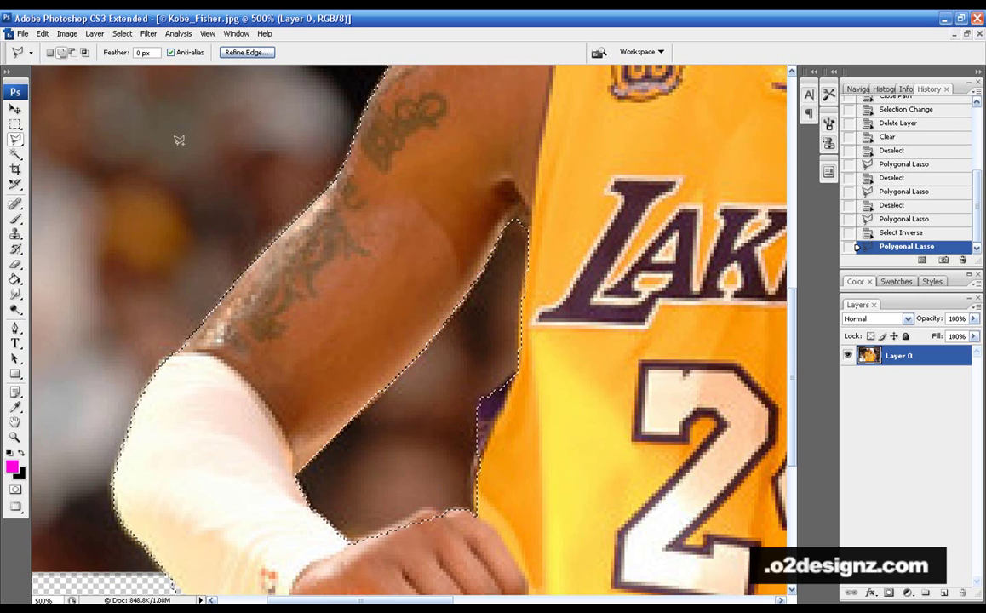
click(73, 53)
double_click(319, 498)
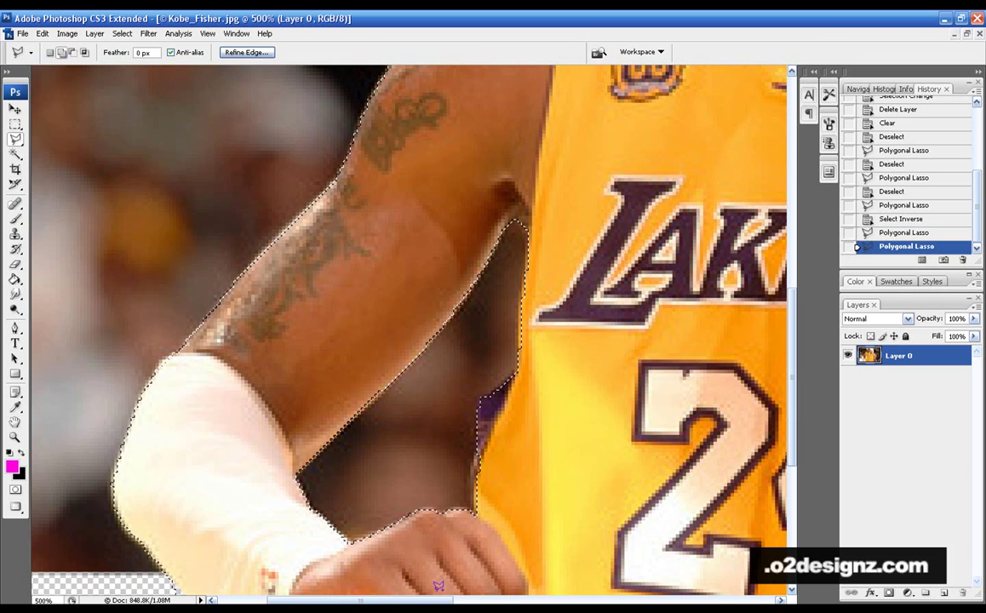
Add the small background sliver between player 24's neck and player 2's face to the selection
drag(435, 602, 483, 601)
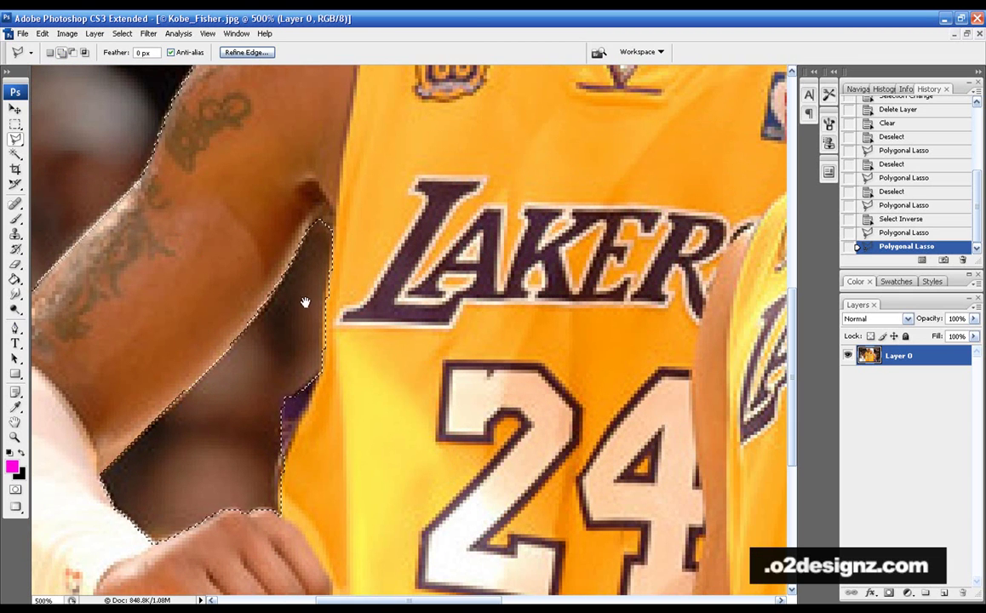
drag(473, 214, 286, 410)
drag(612, 220, 532, 471)
drag(144, 375, 154, 383)
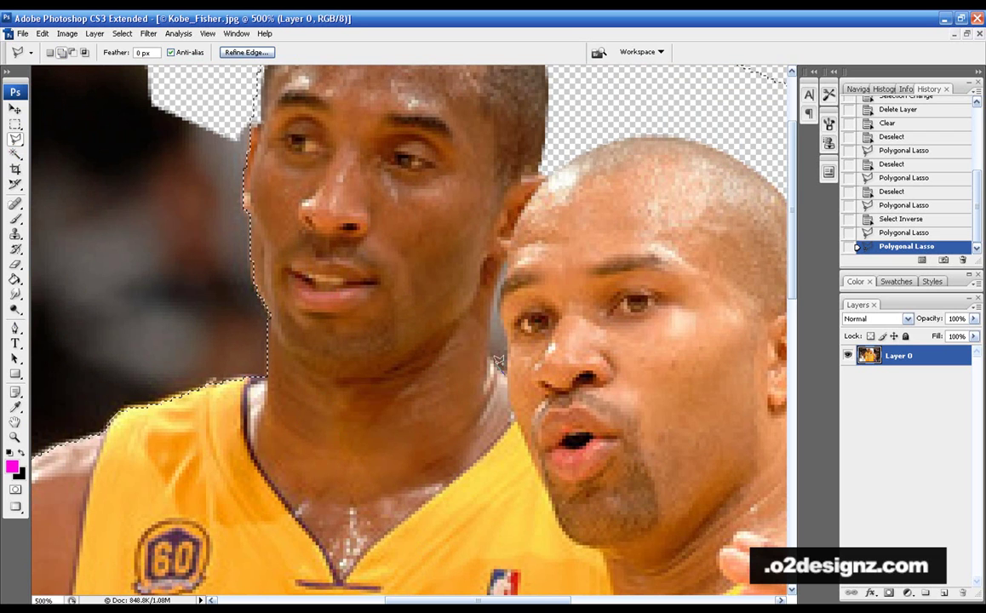
drag(492, 362, 443, 474)
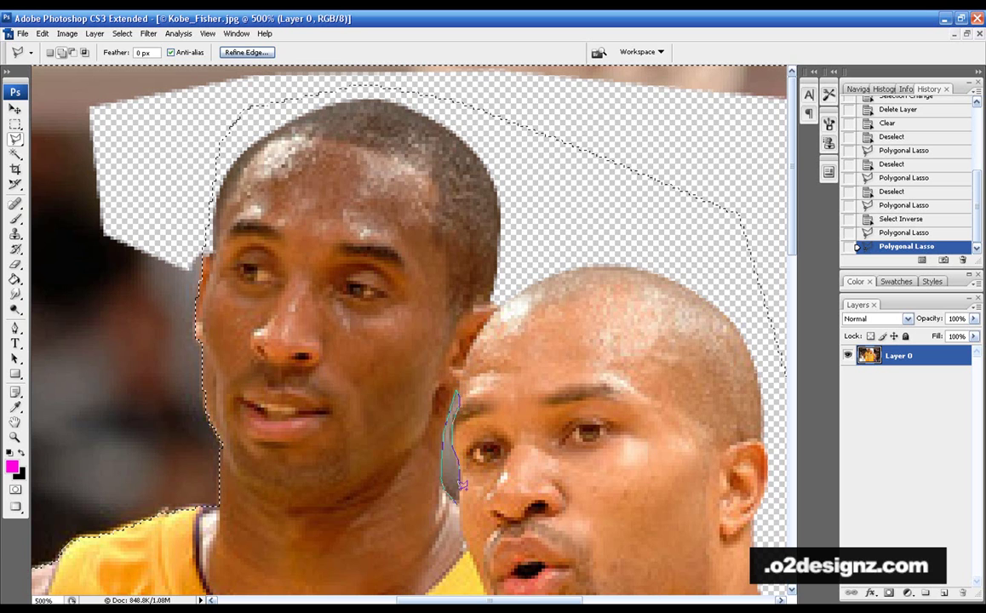
double_click(461, 503)
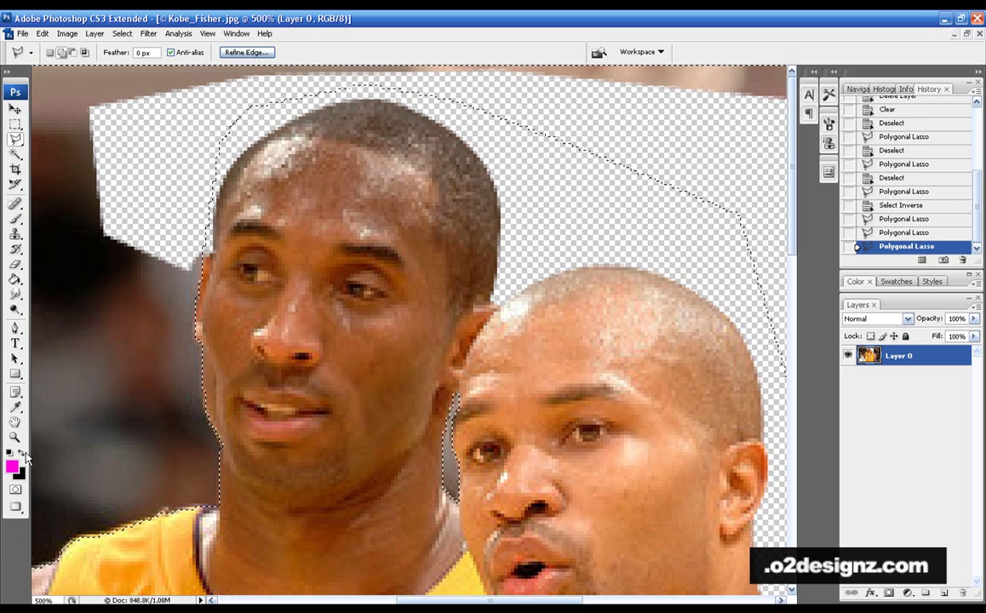
Clear all the selected background from Layer 0 and remove the selection
key(z)
alt+click(221, 382)
alt+click(221, 381)
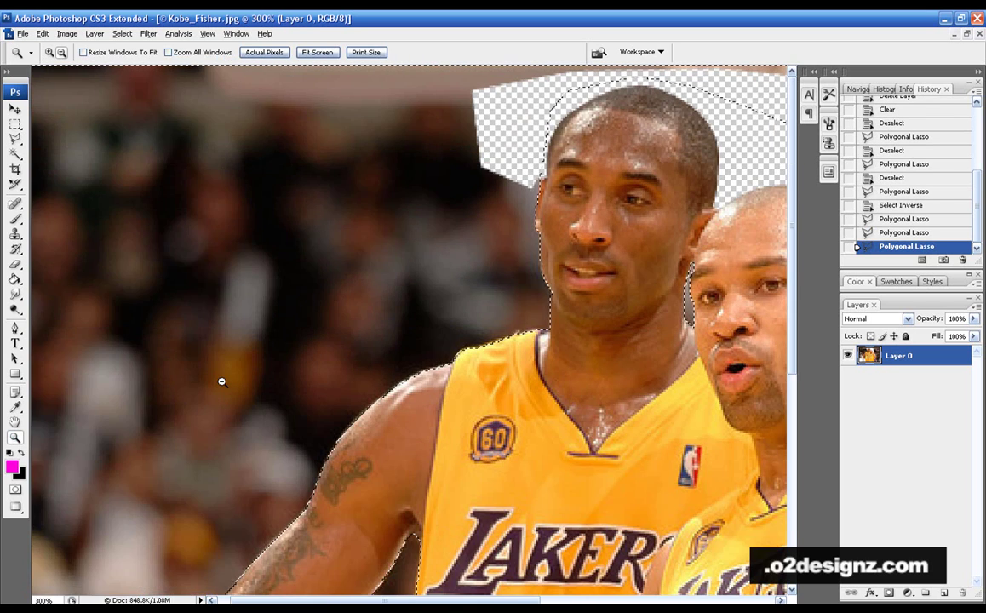
alt+click(221, 381)
alt+click(221, 381)
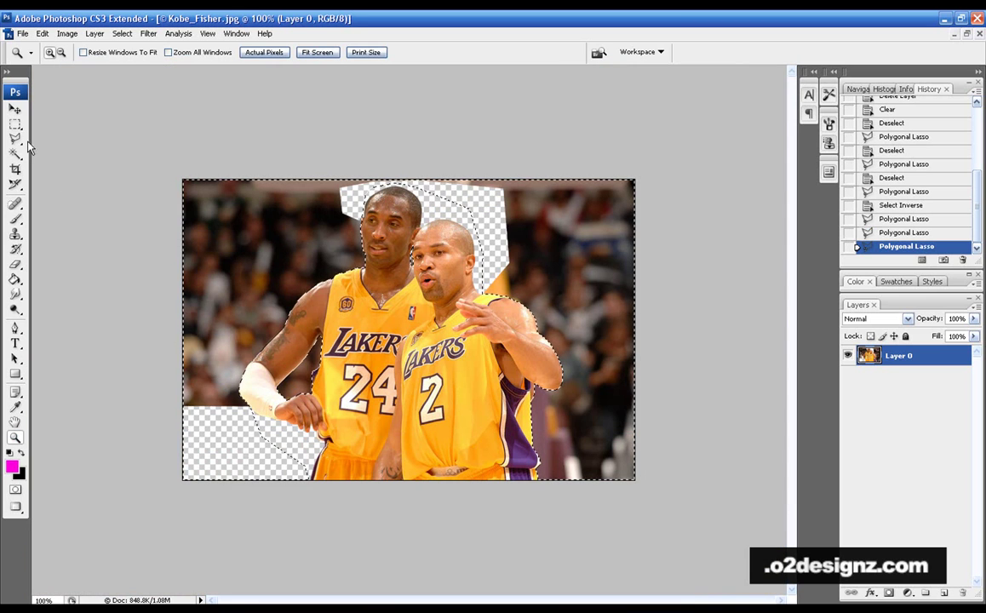
click(14, 110)
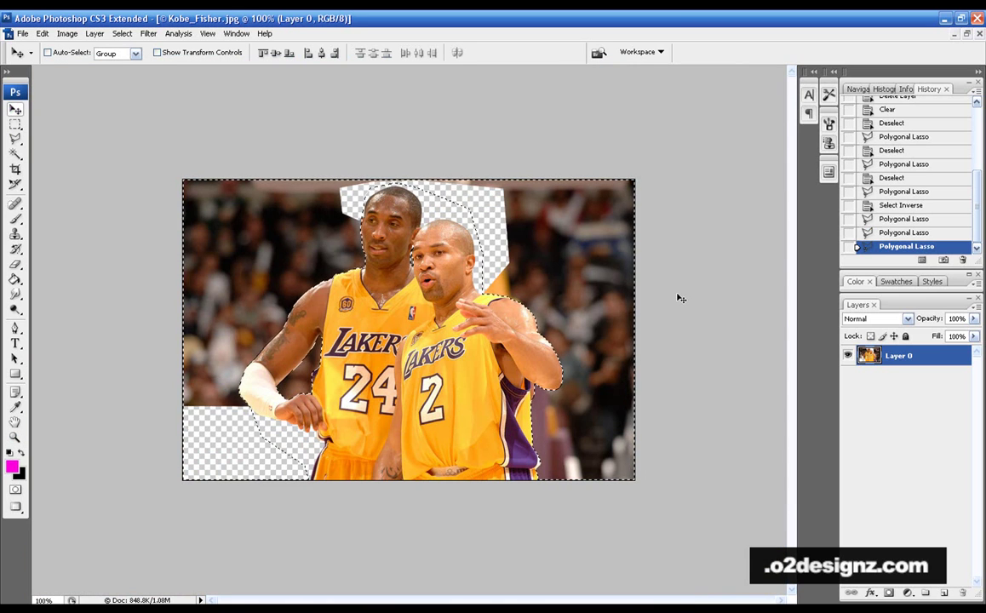
key(Delete)
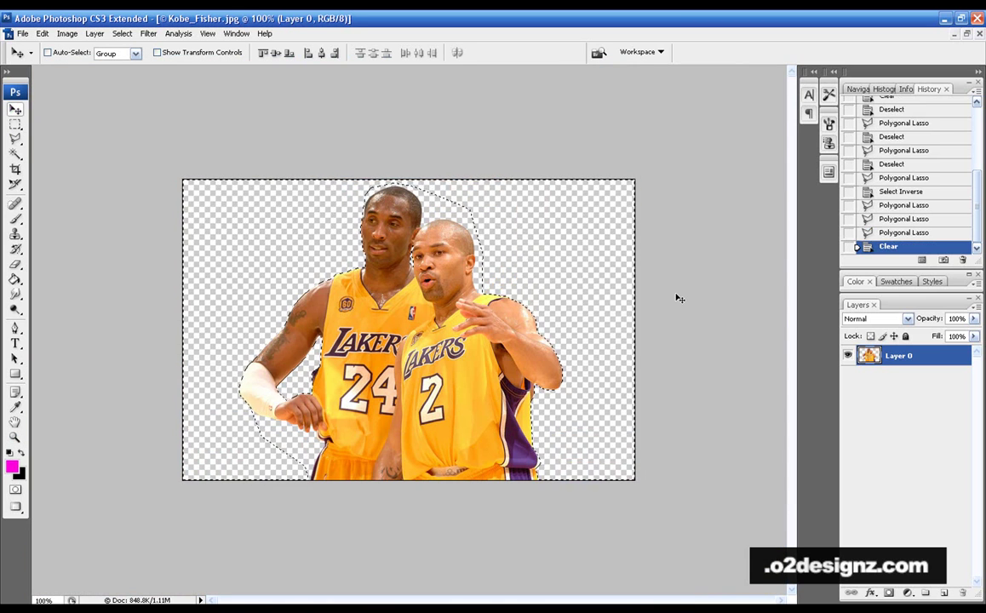
click(16, 125)
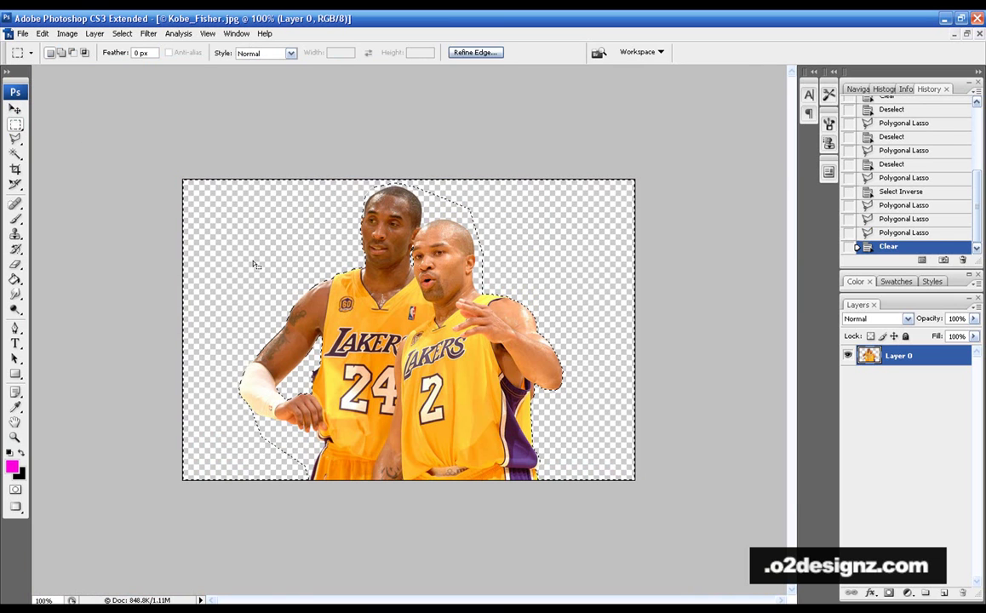
click(253, 261)
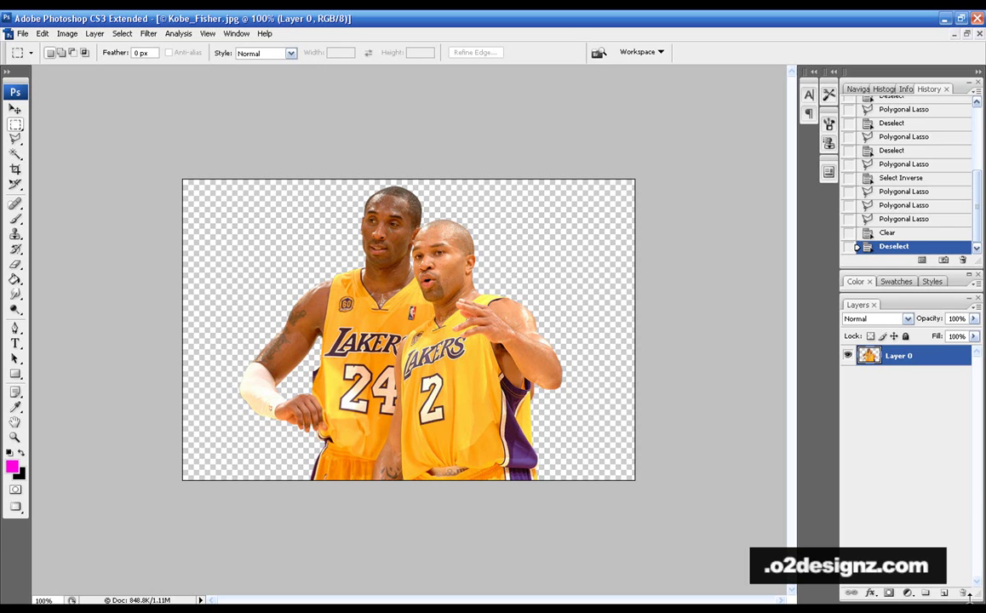
Create a new layer beneath Layer 0 and fill it with white using the Paint Bucket
click(944, 594)
drag(898, 356, 917, 388)
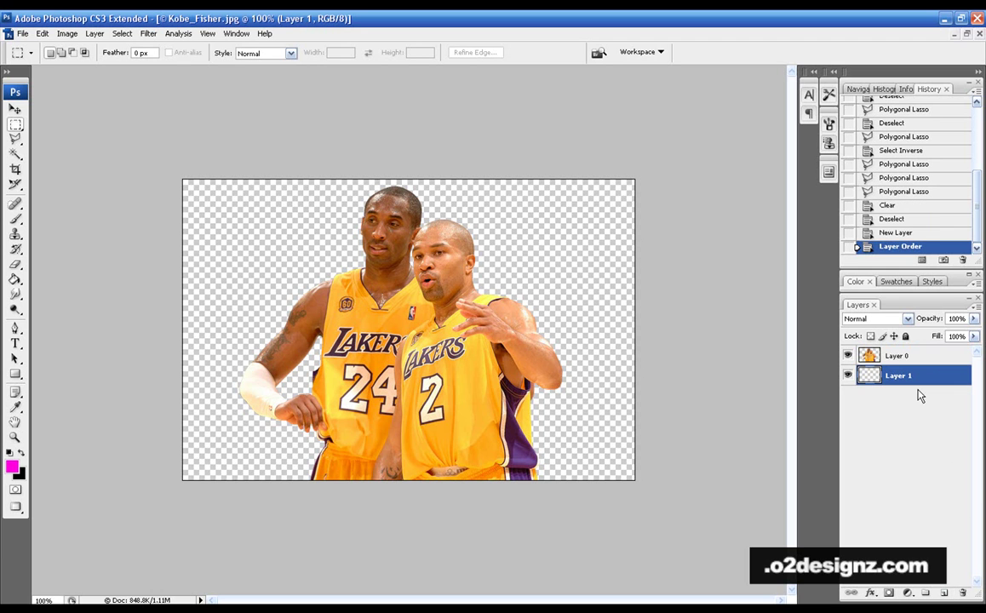
click(20, 454)
click(20, 454)
click(16, 279)
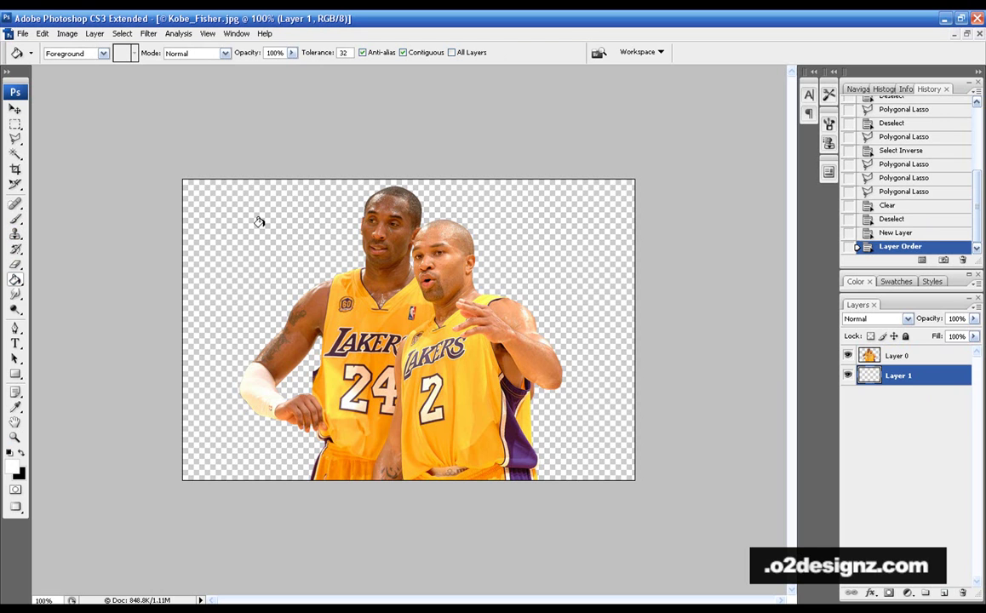
click(258, 222)
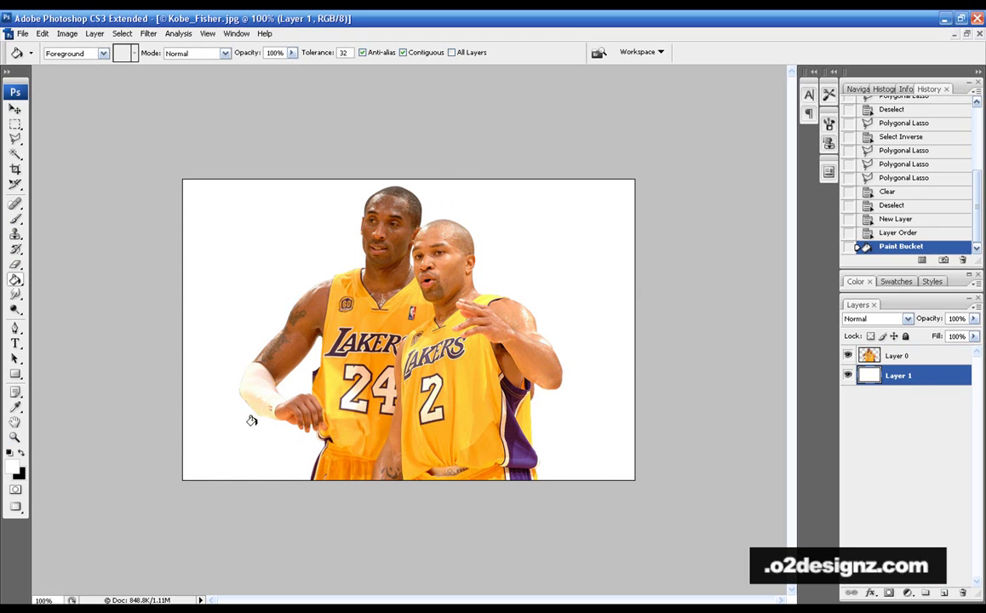
Apply Defringe with a width of 1 pixel to the white Layer 1 and make Layer 0 active
click(95, 37)
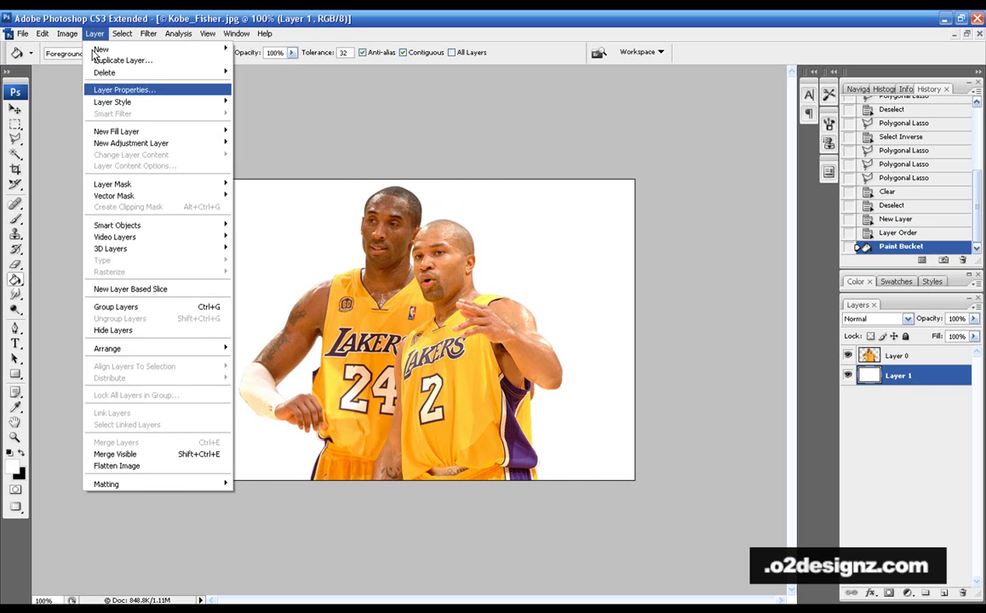
mouse_move(175, 484)
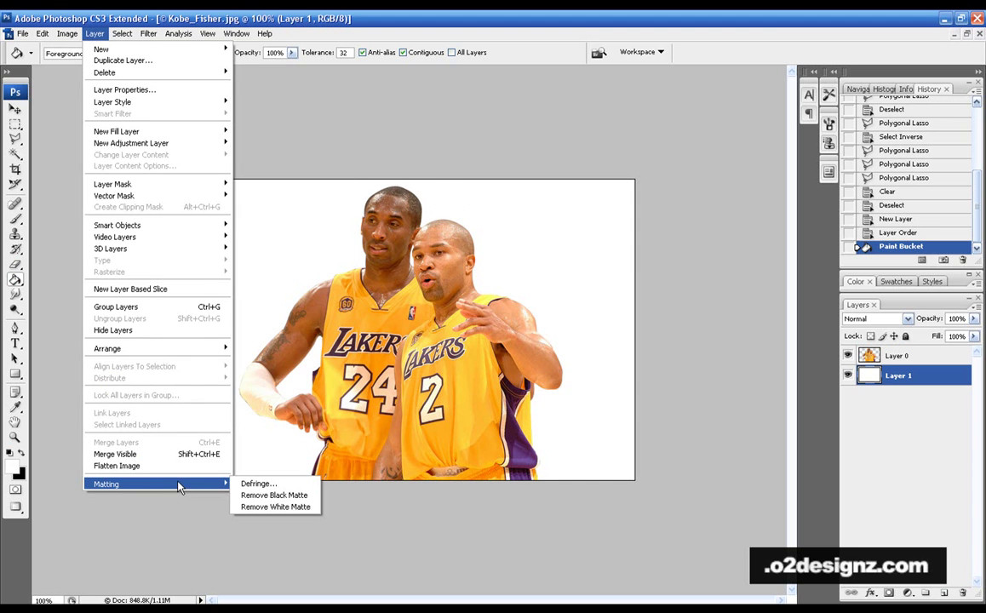
click(260, 484)
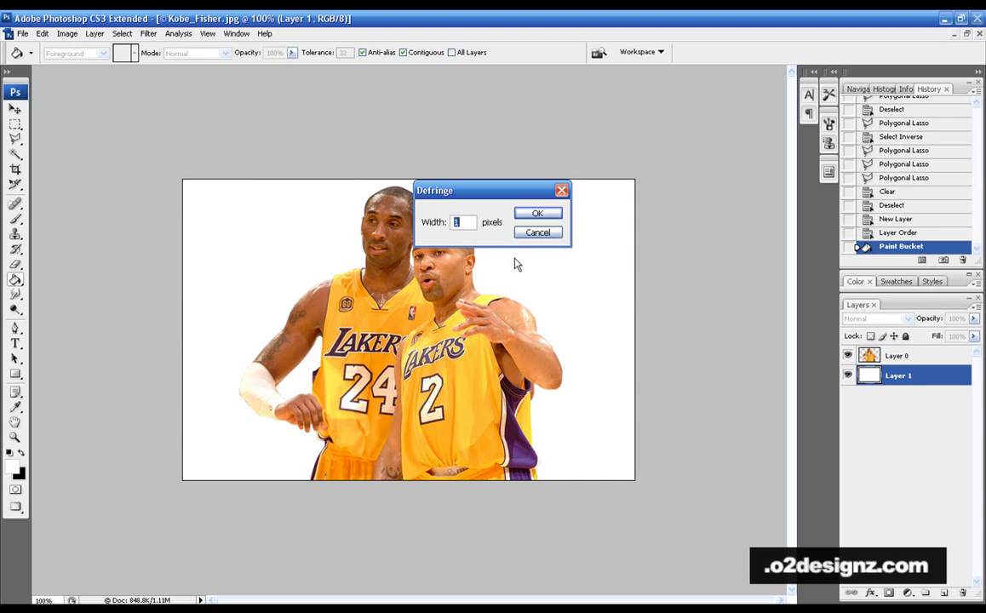
click(537, 213)
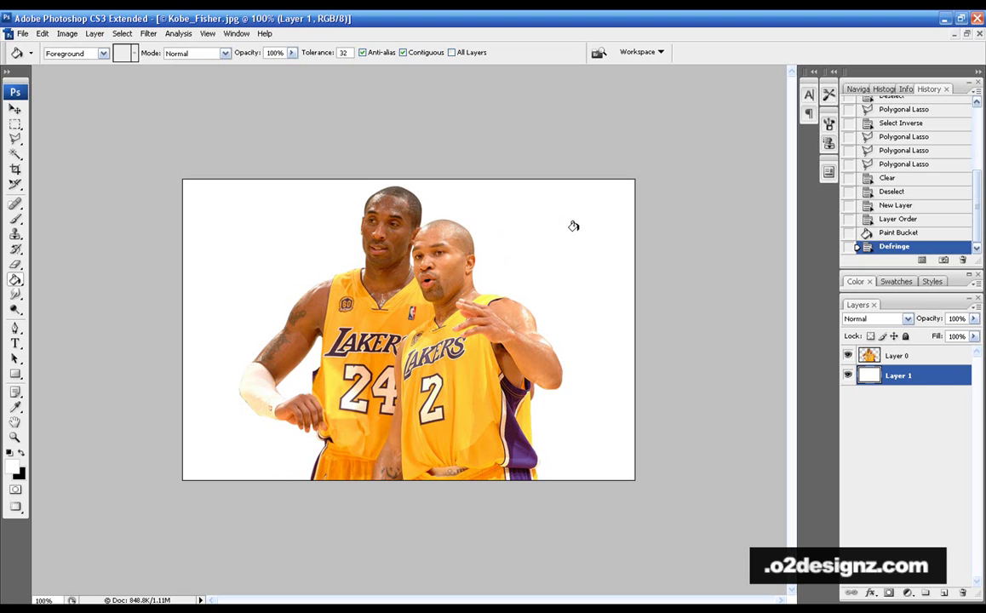
click(908, 356)
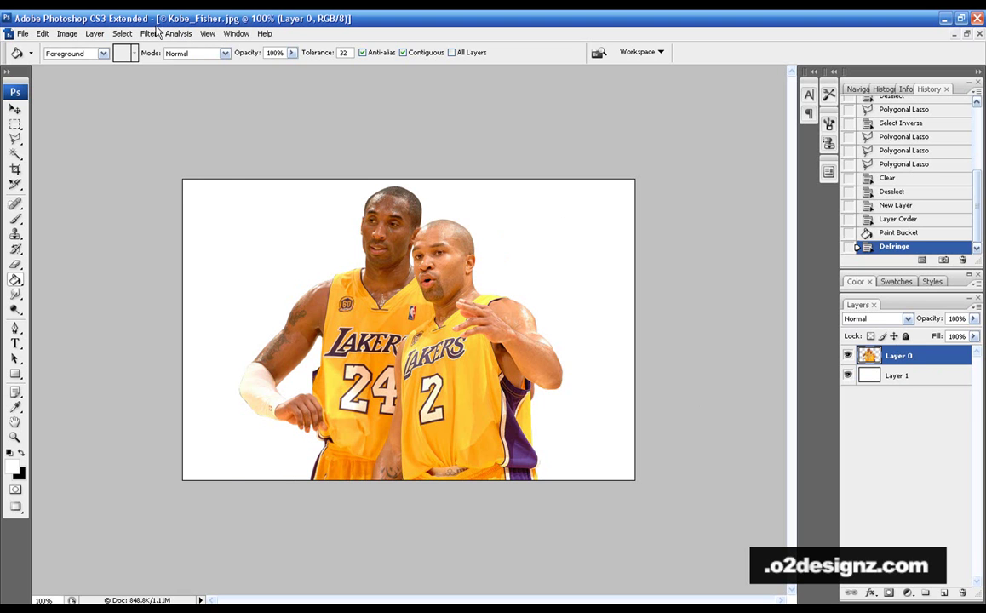
Apply Defringe with a width of 1 pixel to the players' cutout on Layer 0
click(95, 34)
mouse_move(162, 484)
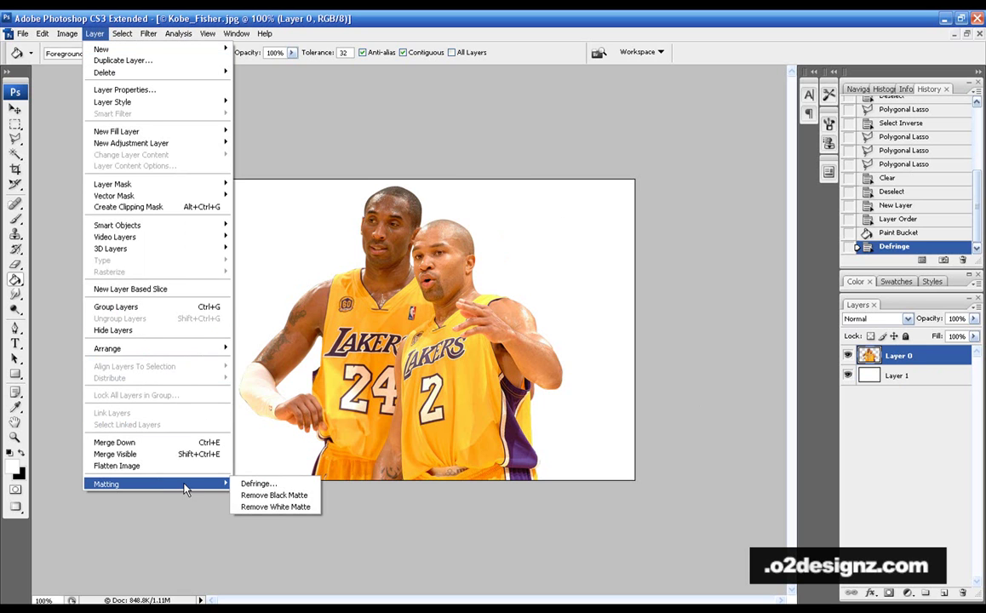
click(258, 486)
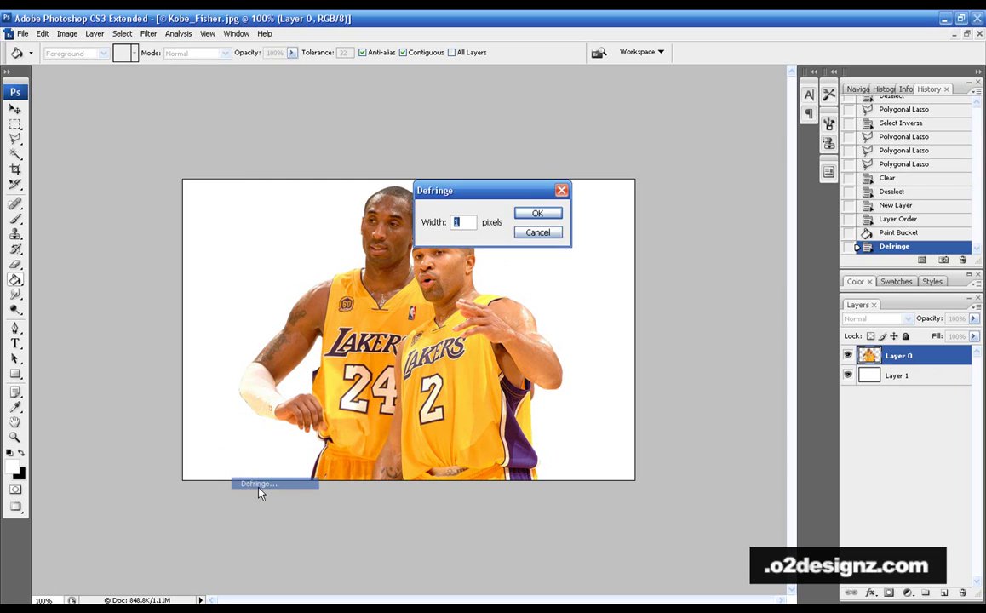
click(537, 214)
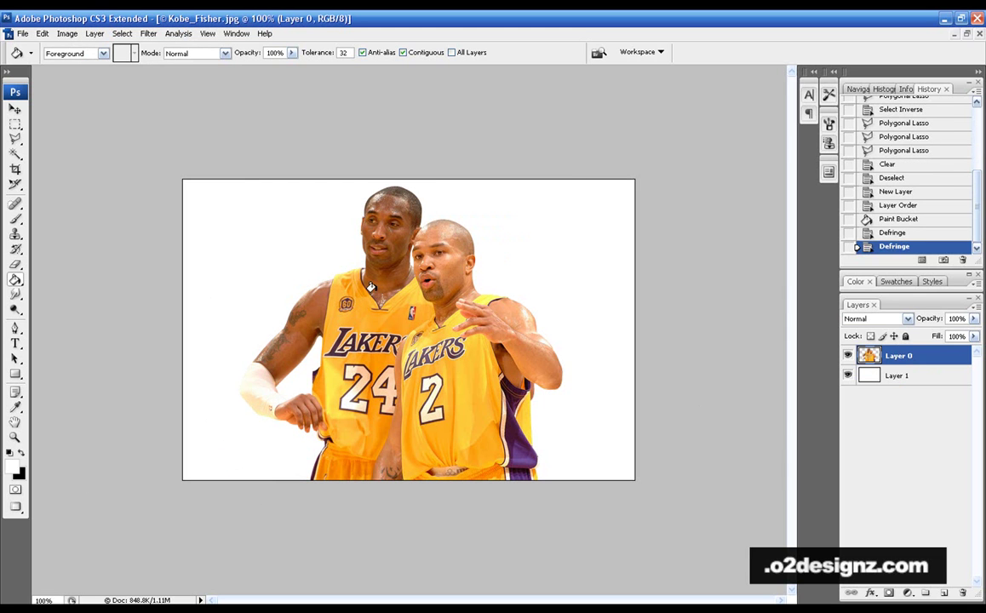
Fill the background on Layer 1 with black using the Paint Bucket
click(904, 378)
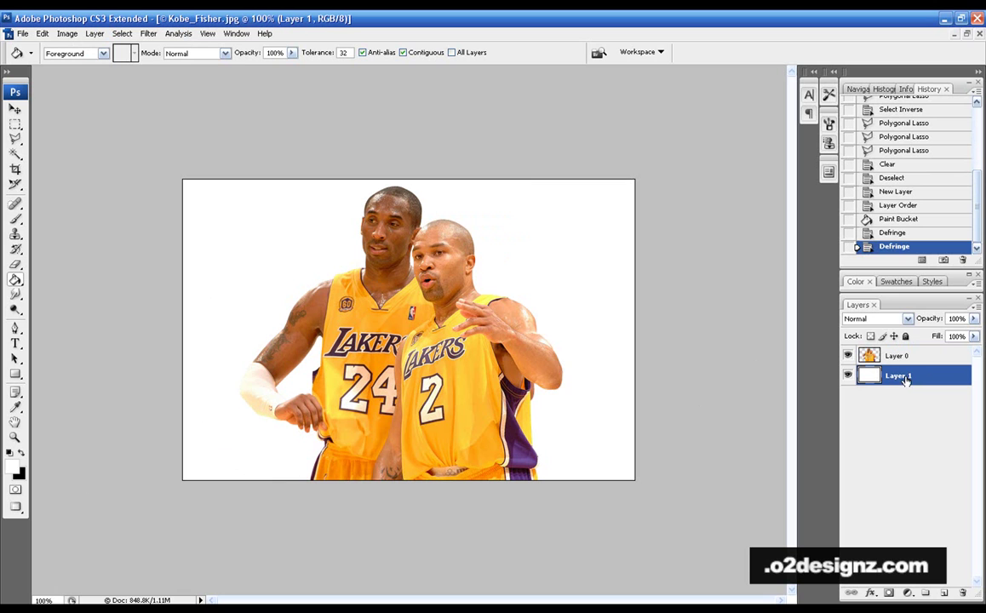
click(22, 452)
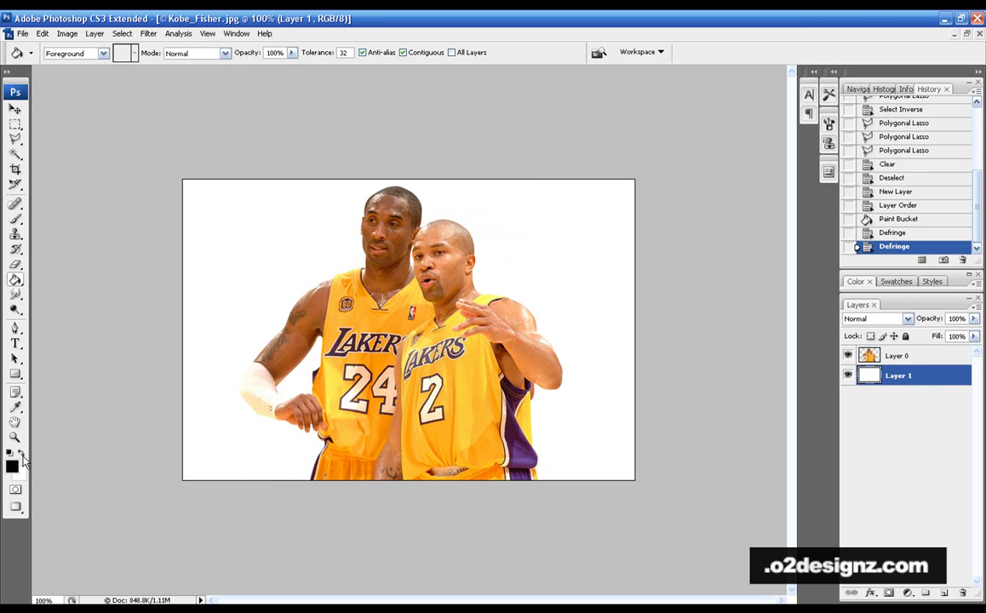
click(277, 246)
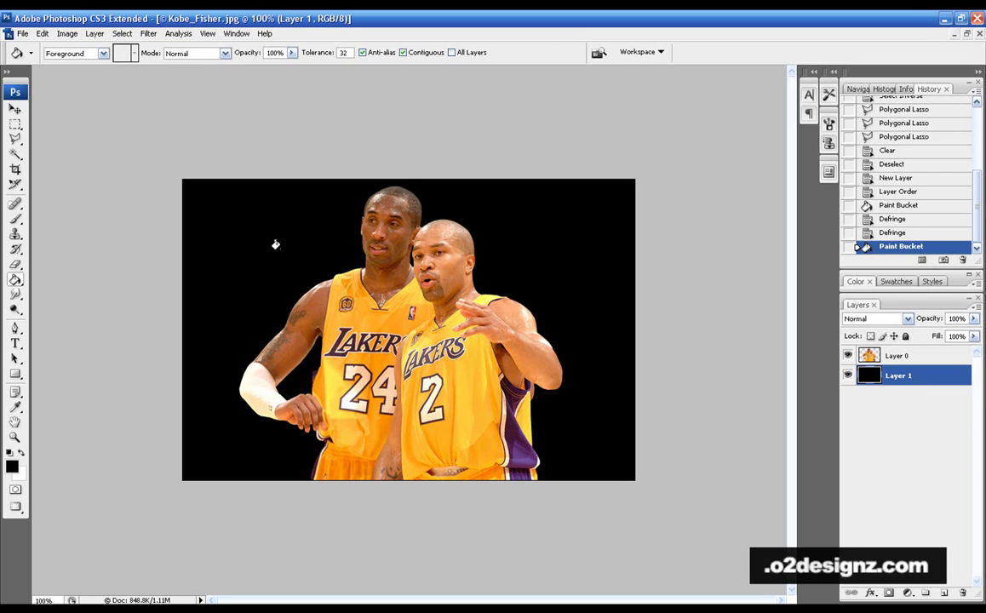
Sample an orange foreground color (R 255, G 159, B 0) from the jersey and fill Layer 1 with it
click(12, 466)
click(368, 310)
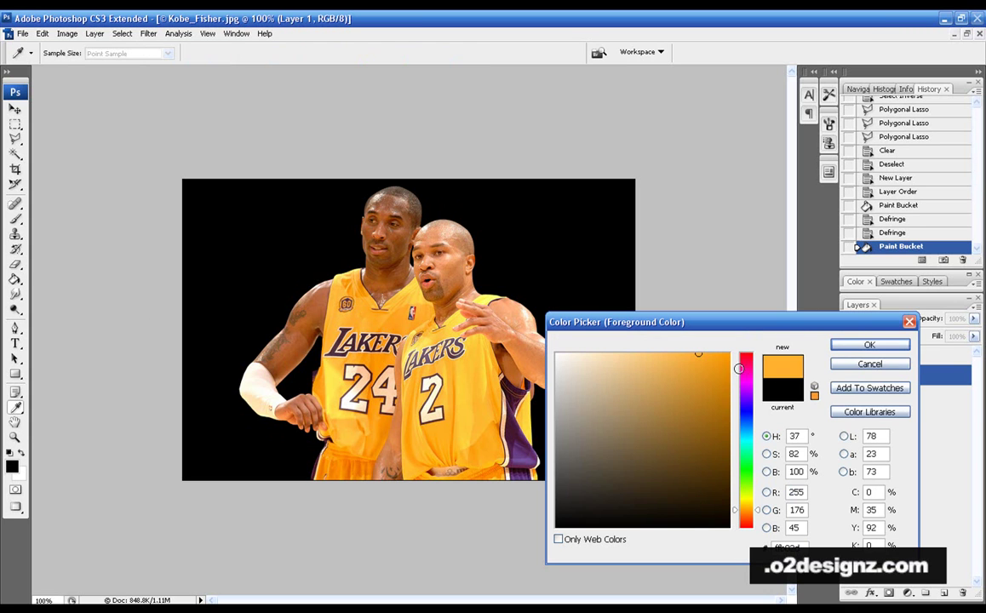
click(862, 344)
click(257, 232)
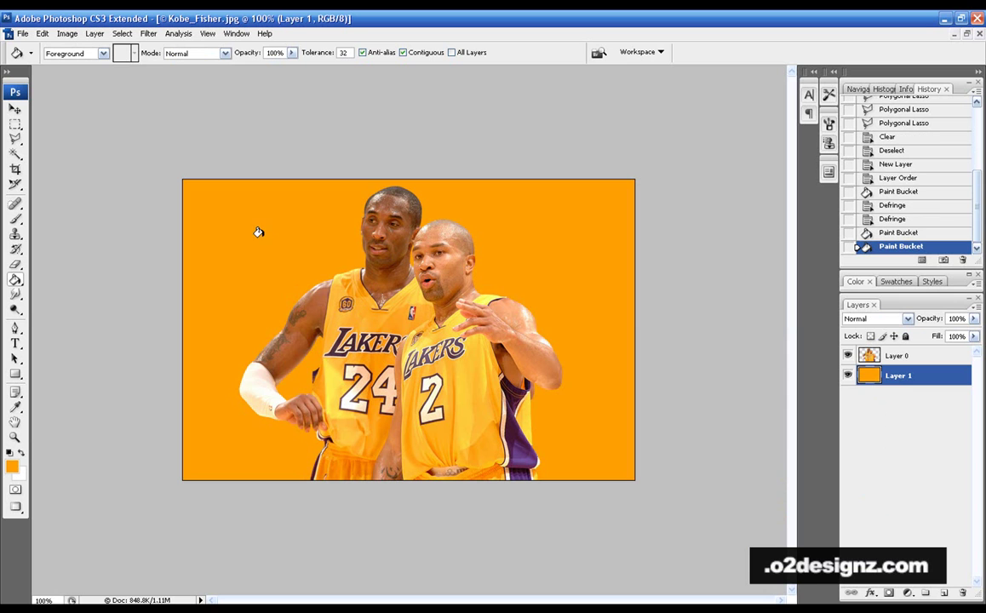
Choose a bright magenta foreground color and fill Layer 1 with it using the Paint Bucket
click(12, 466)
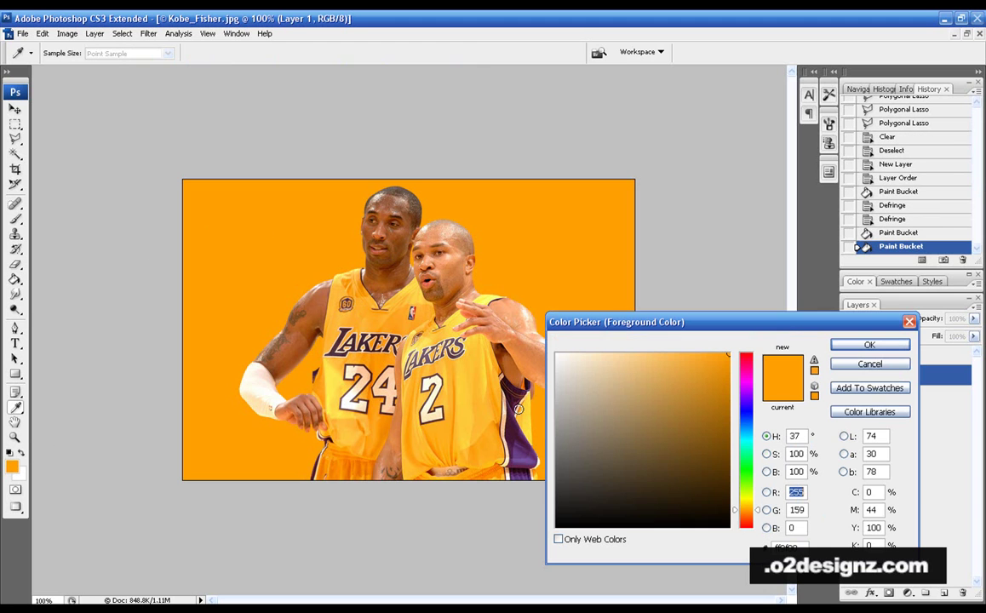
click(745, 383)
click(852, 344)
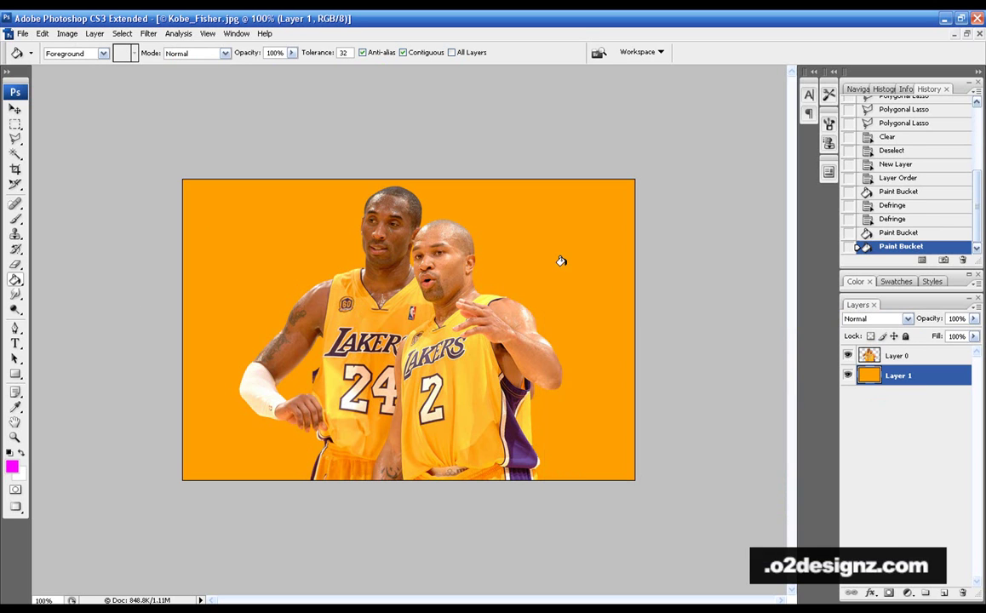
click(561, 262)
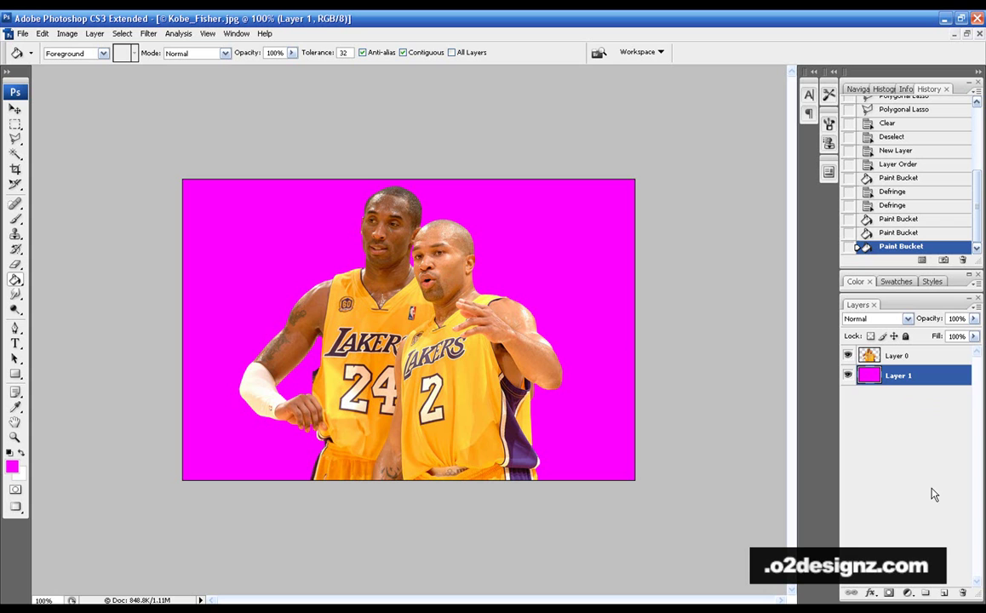
Delete Layer 1 and trim the empty transparent area around the two players
click(963, 594)
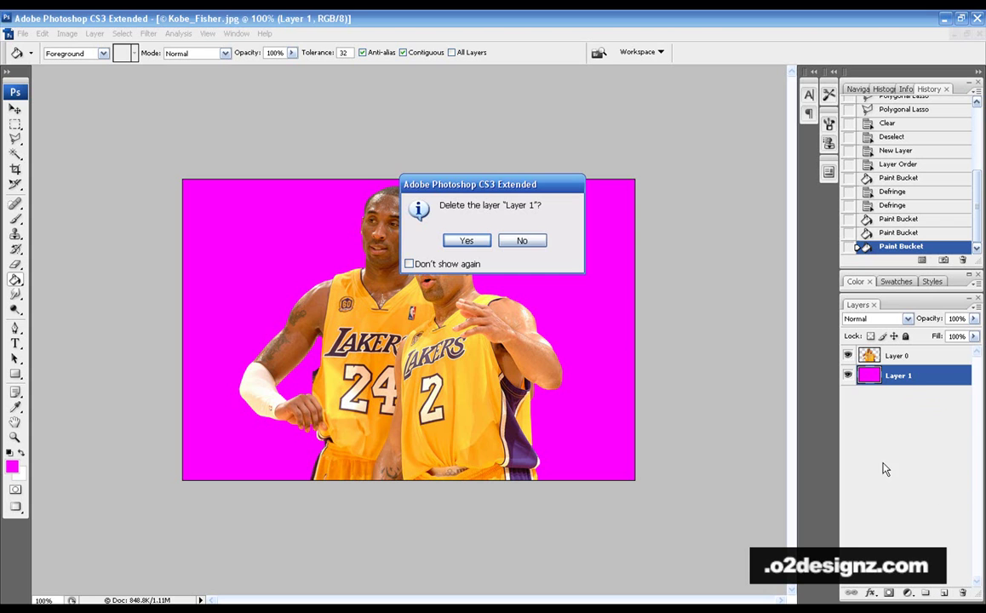
click(467, 241)
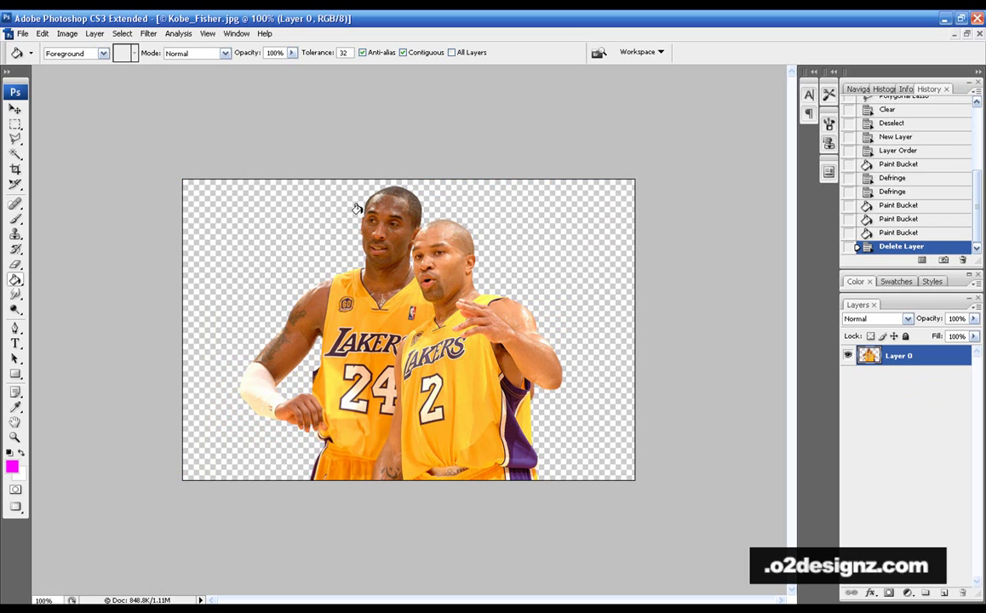
click(95, 34)
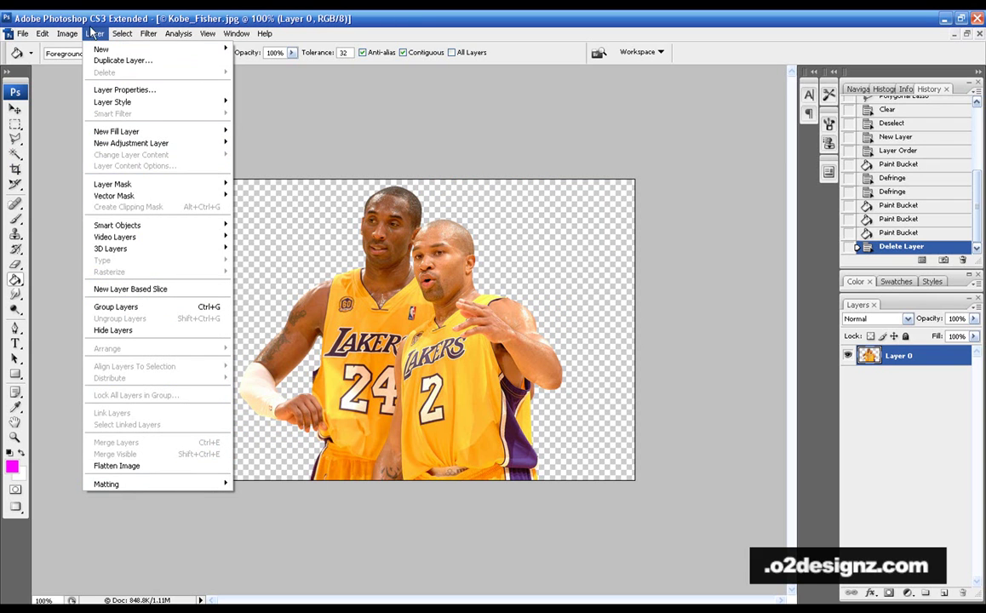
mouse_move(66, 38)
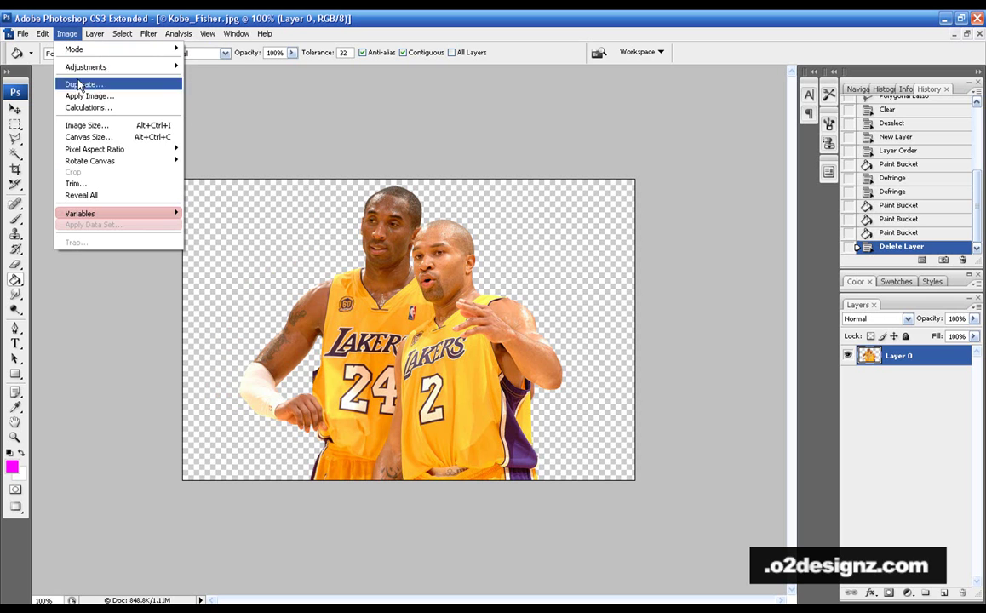
click(94, 185)
click(553, 192)
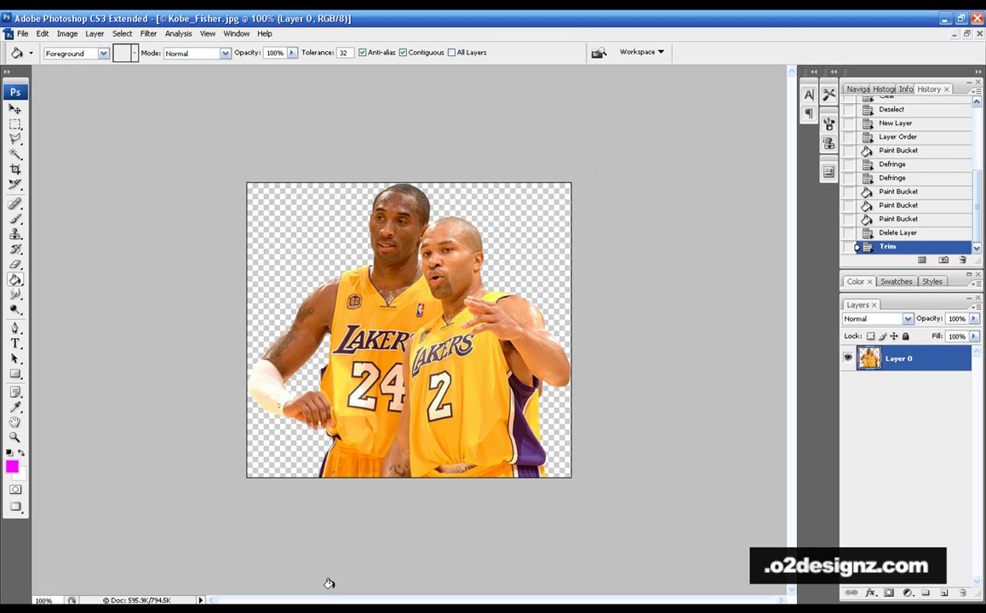
Start cropping the trimmed image with the Crop tool
click(15, 168)
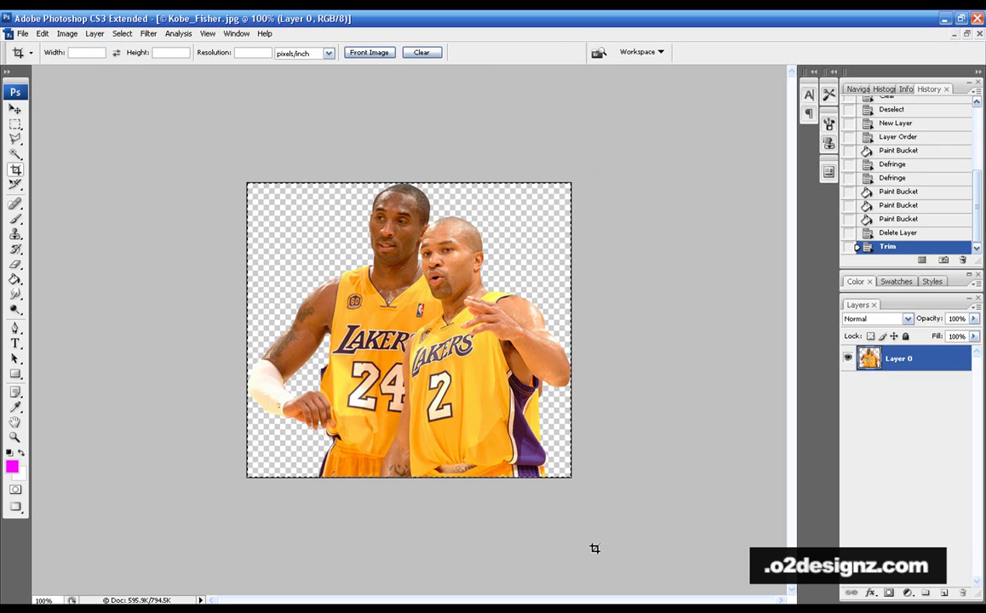